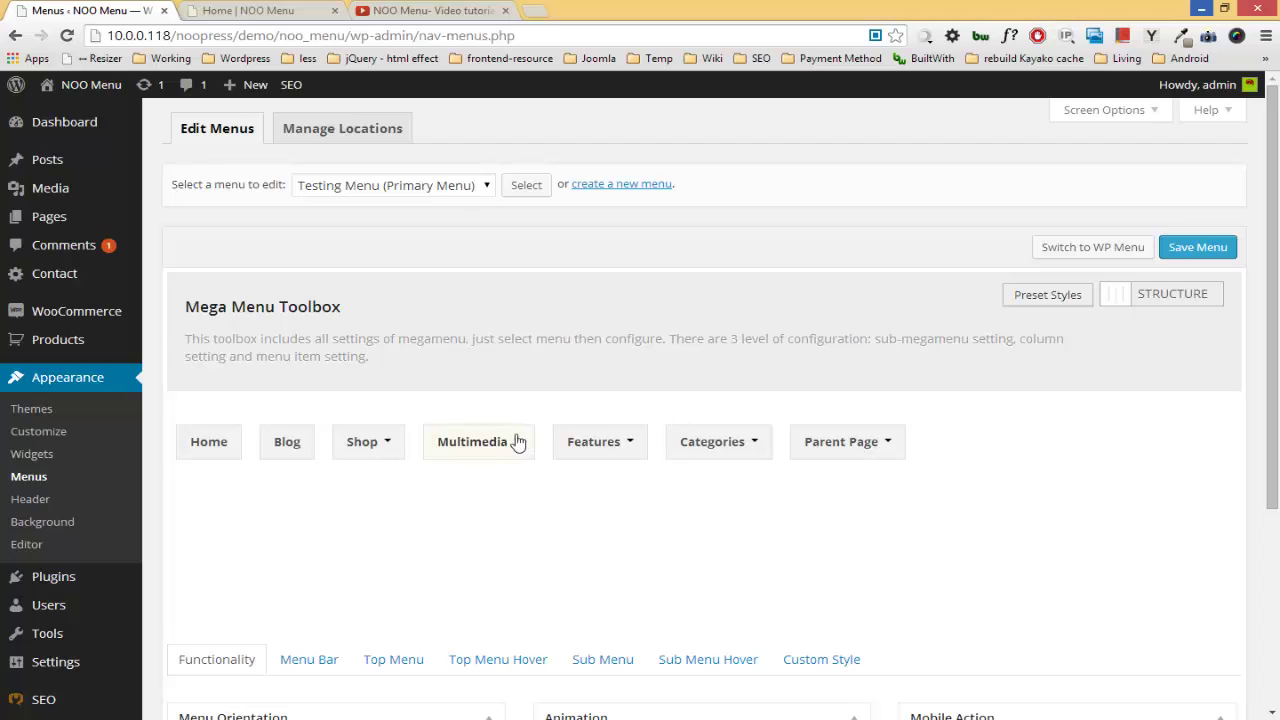
Set the alignment of the Multimedia submenu to justify.
left_click(480, 447)
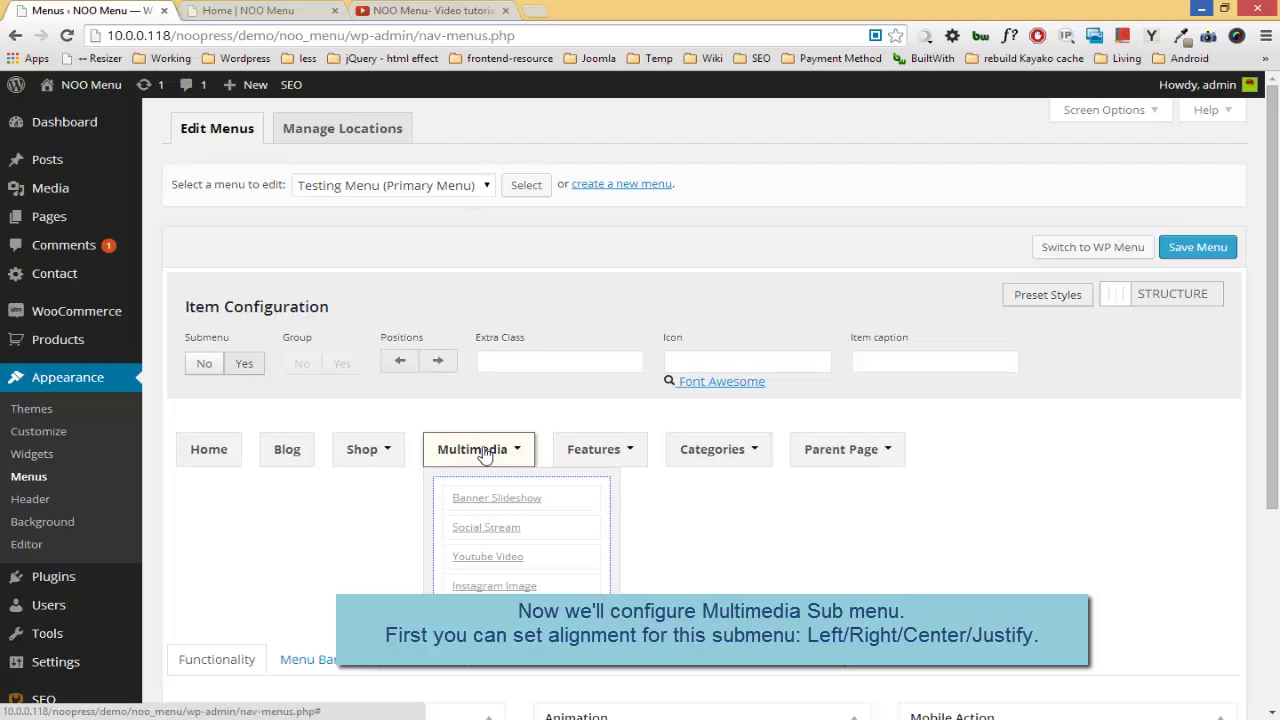
left_click(615, 505)
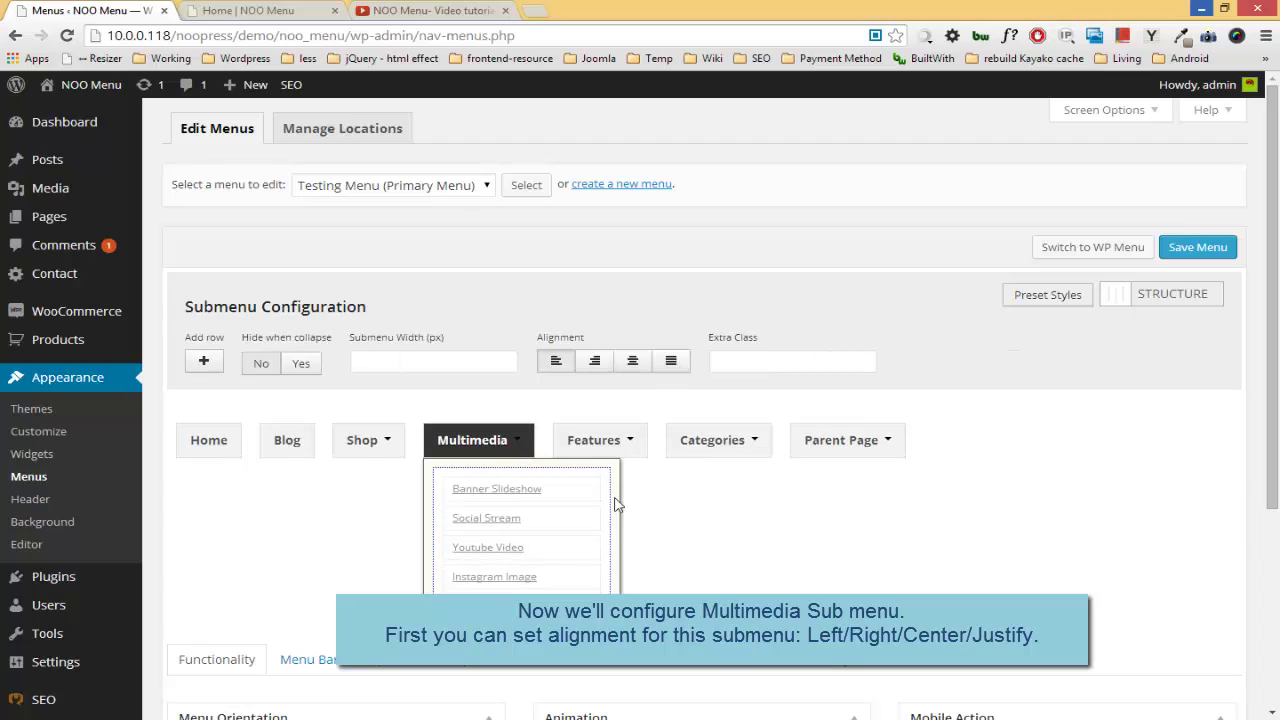
left_click(671, 362)
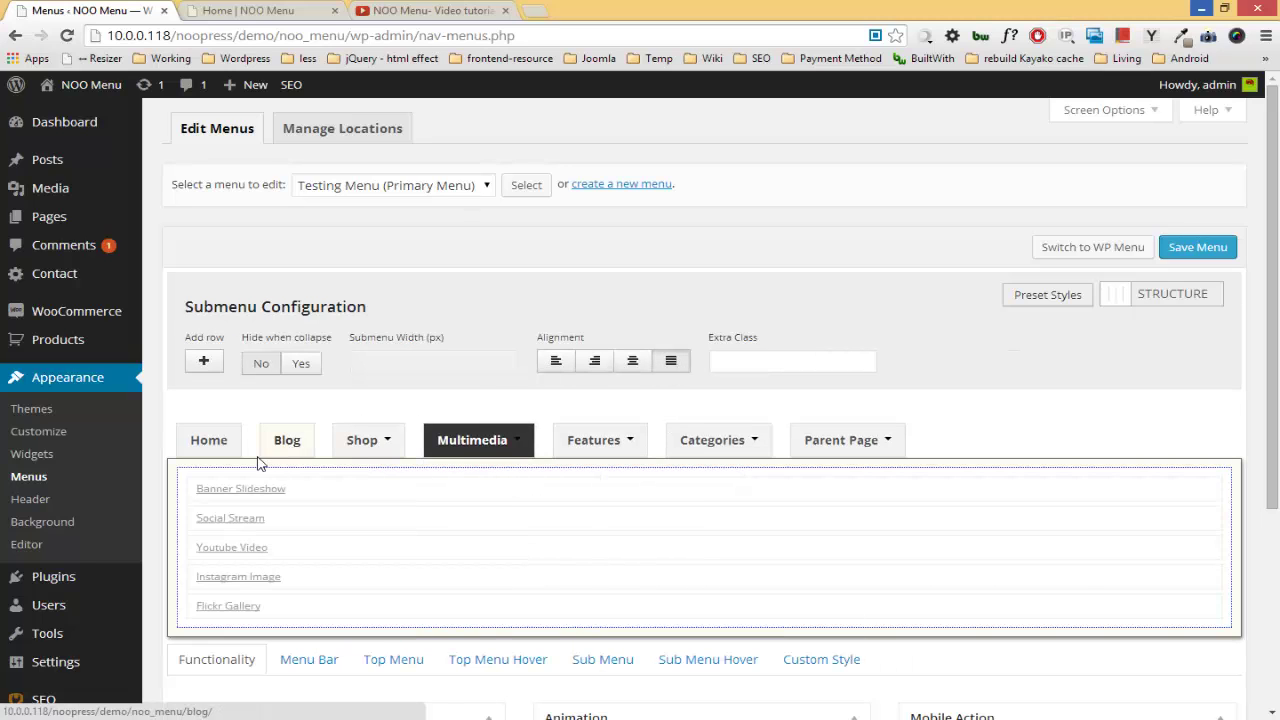
Add two more columns to the Multimedia submenu beside the column holding its menu items.
left_click(187, 480)
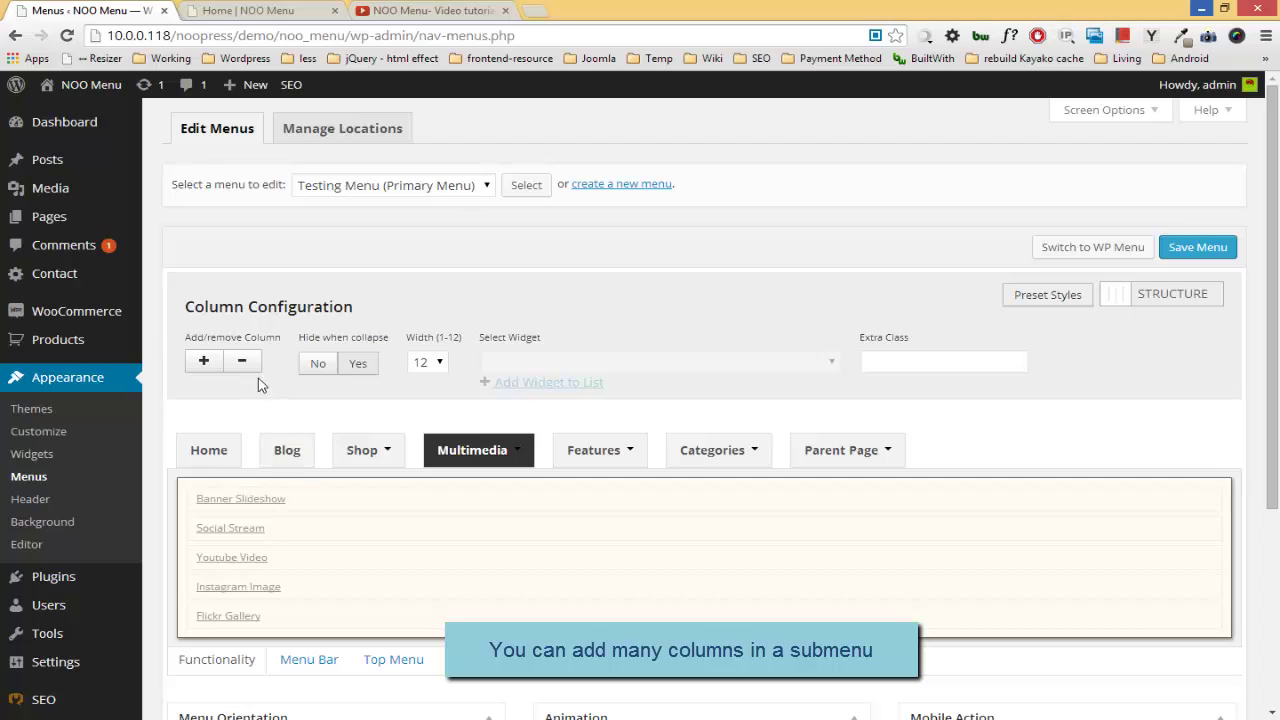
left_click(204, 362)
left_click(204, 362)
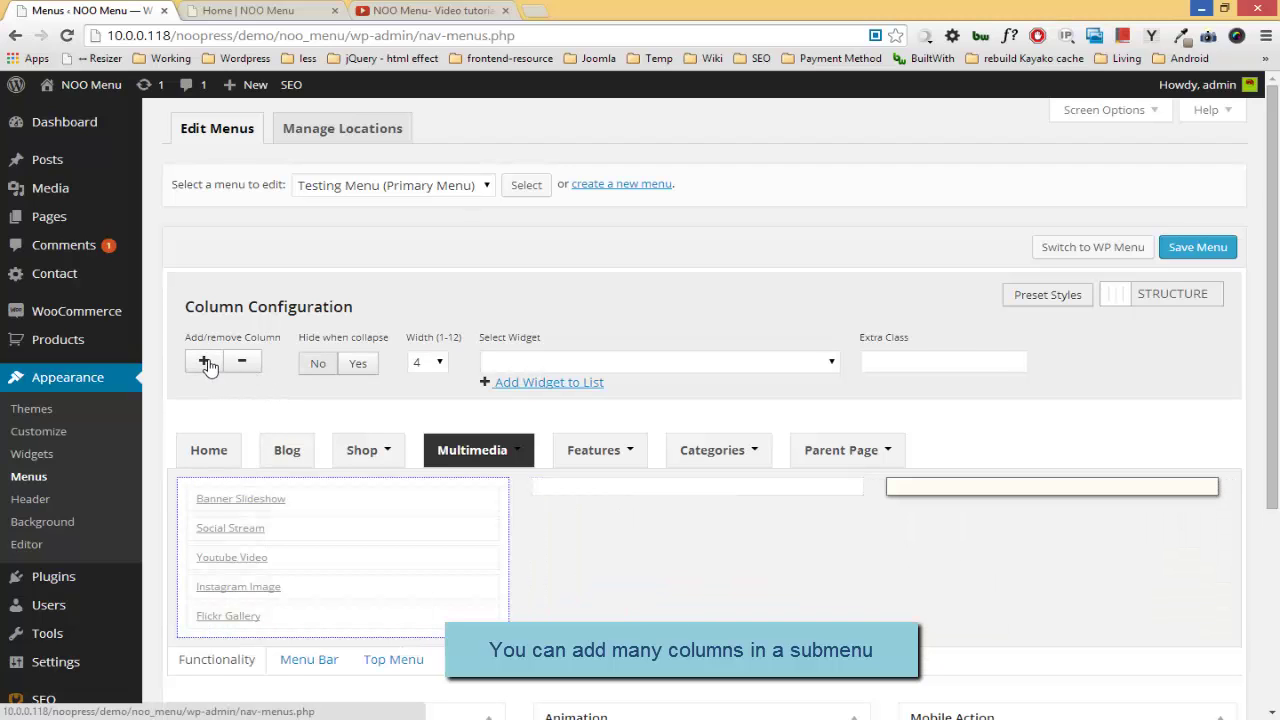
Create a Text widget for the second column of the Multimedia submenu and title it "Featured".
left_click(580, 494)
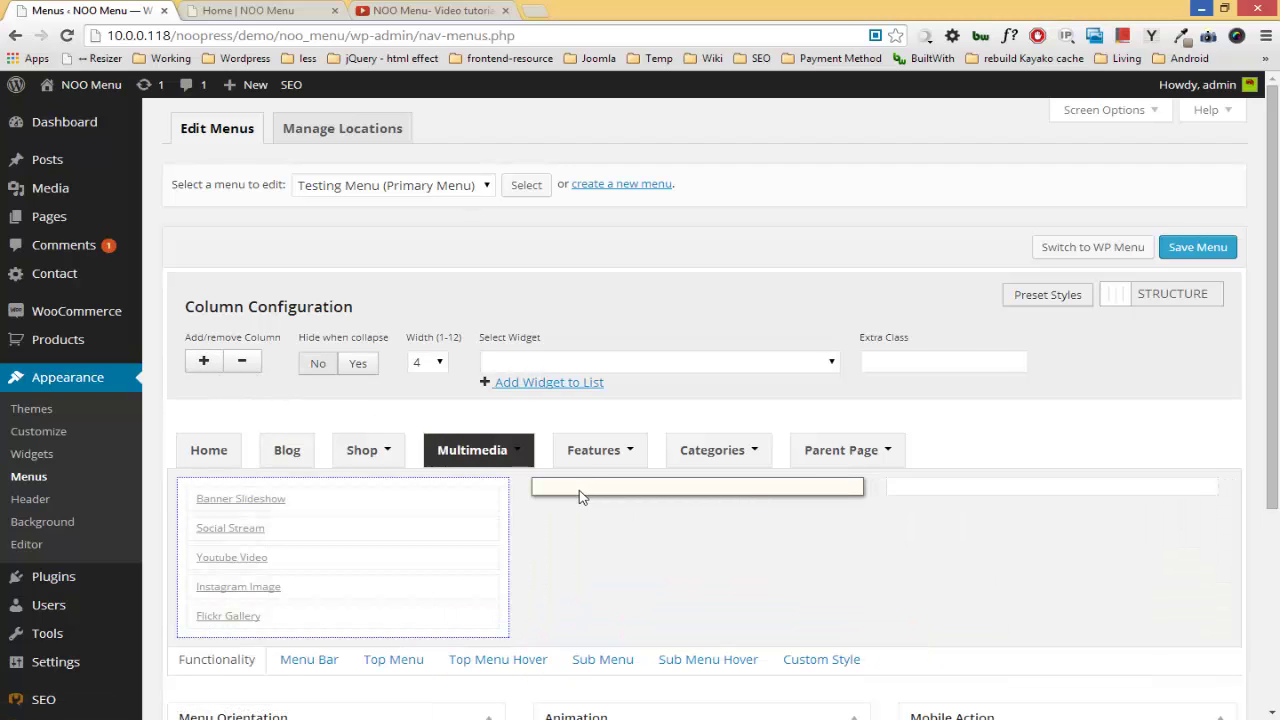
left_click(548, 386)
scroll(543, 386, "down", 1)
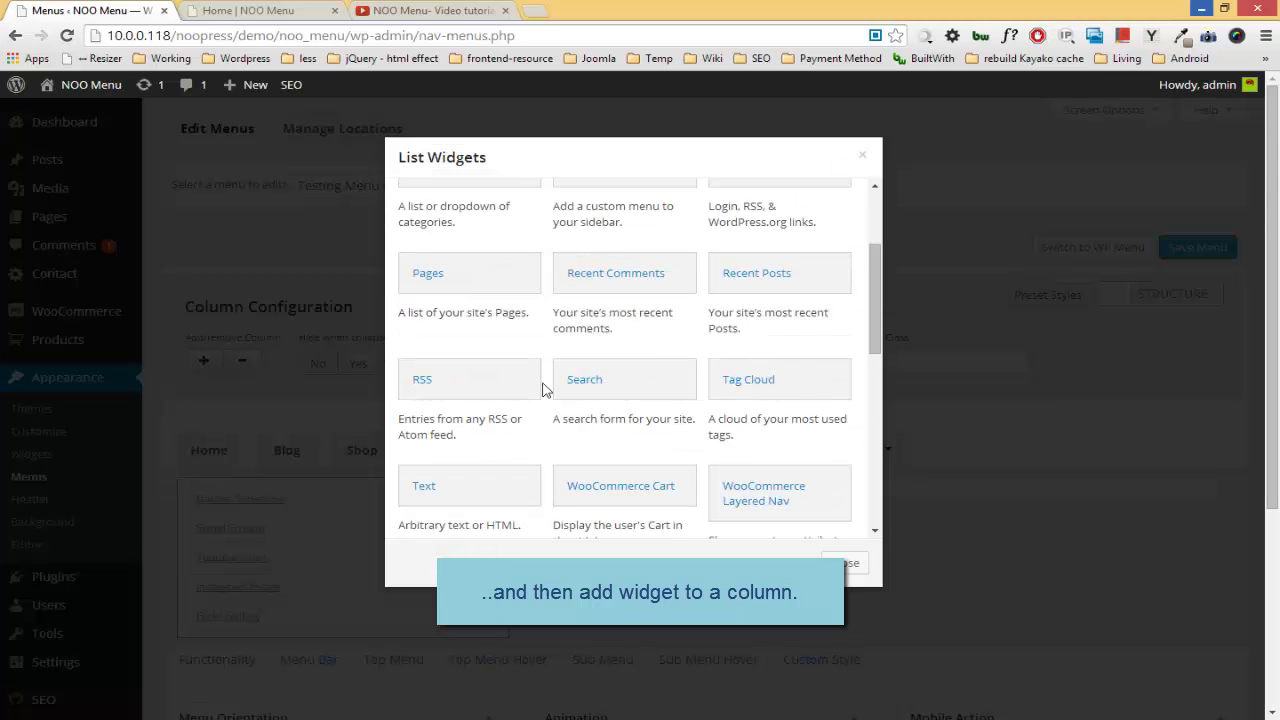
left_click(464, 490)
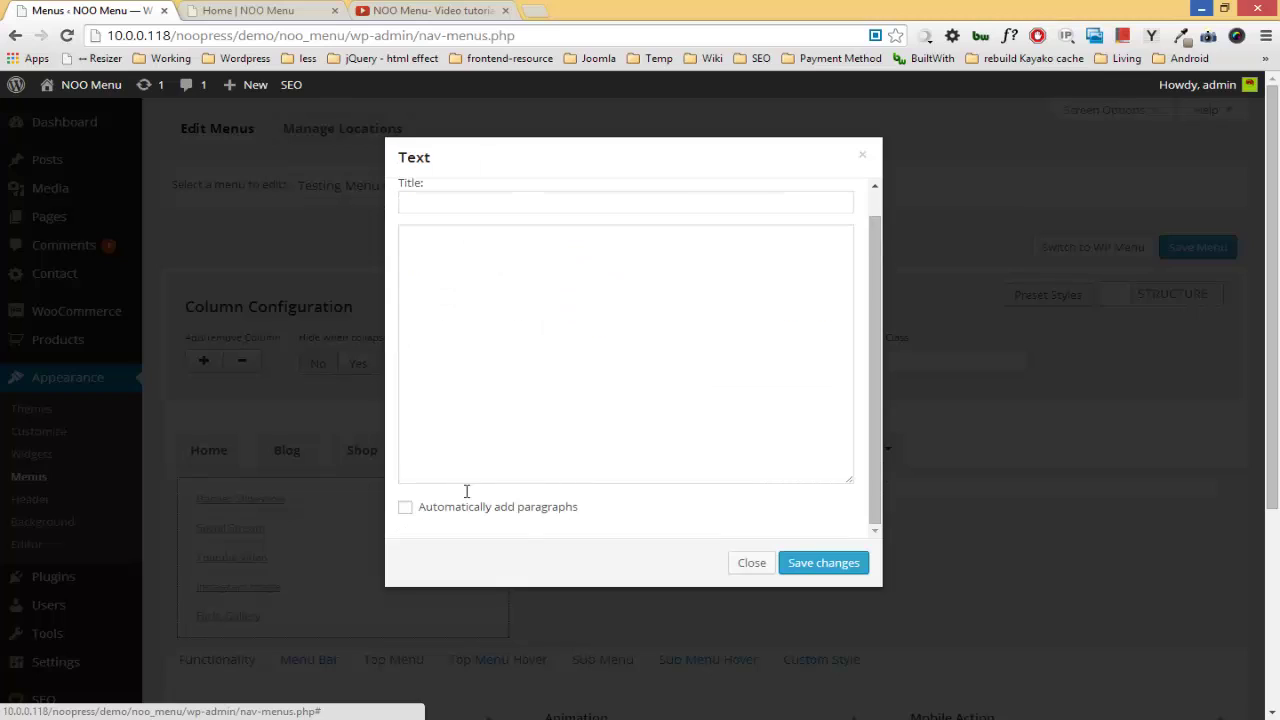
left_click(488, 214)
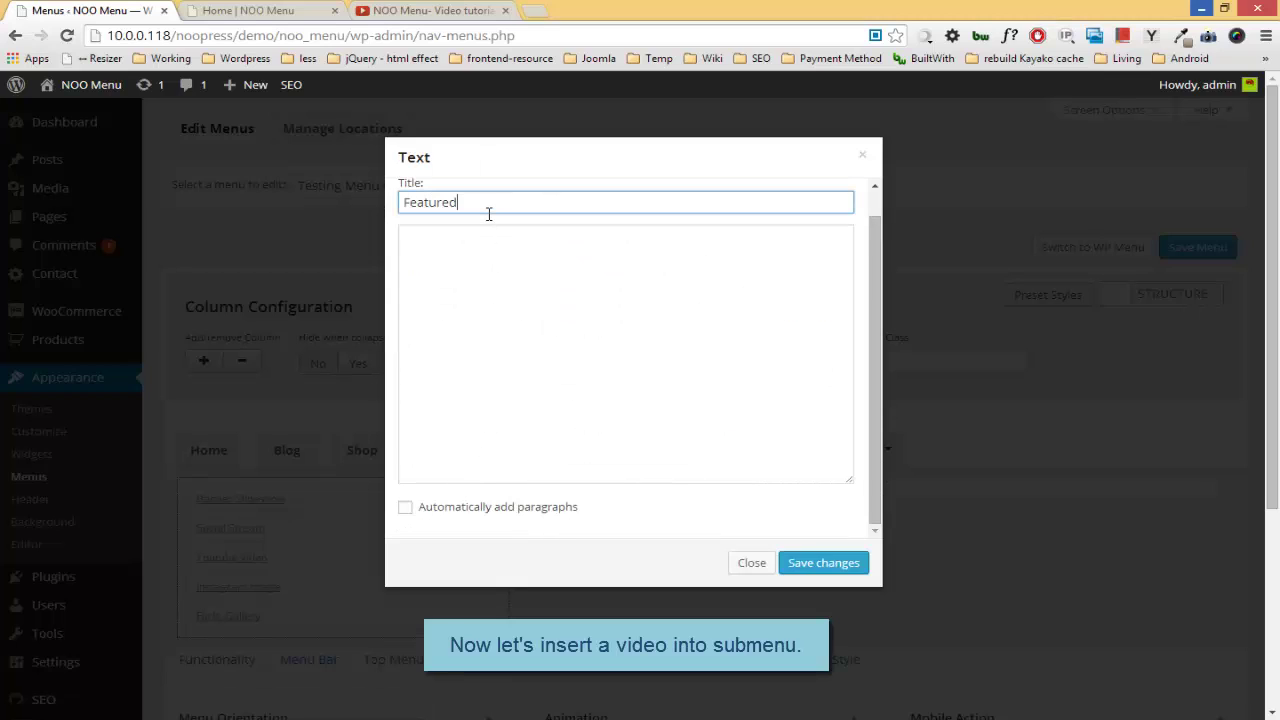
left_click(464, 245)
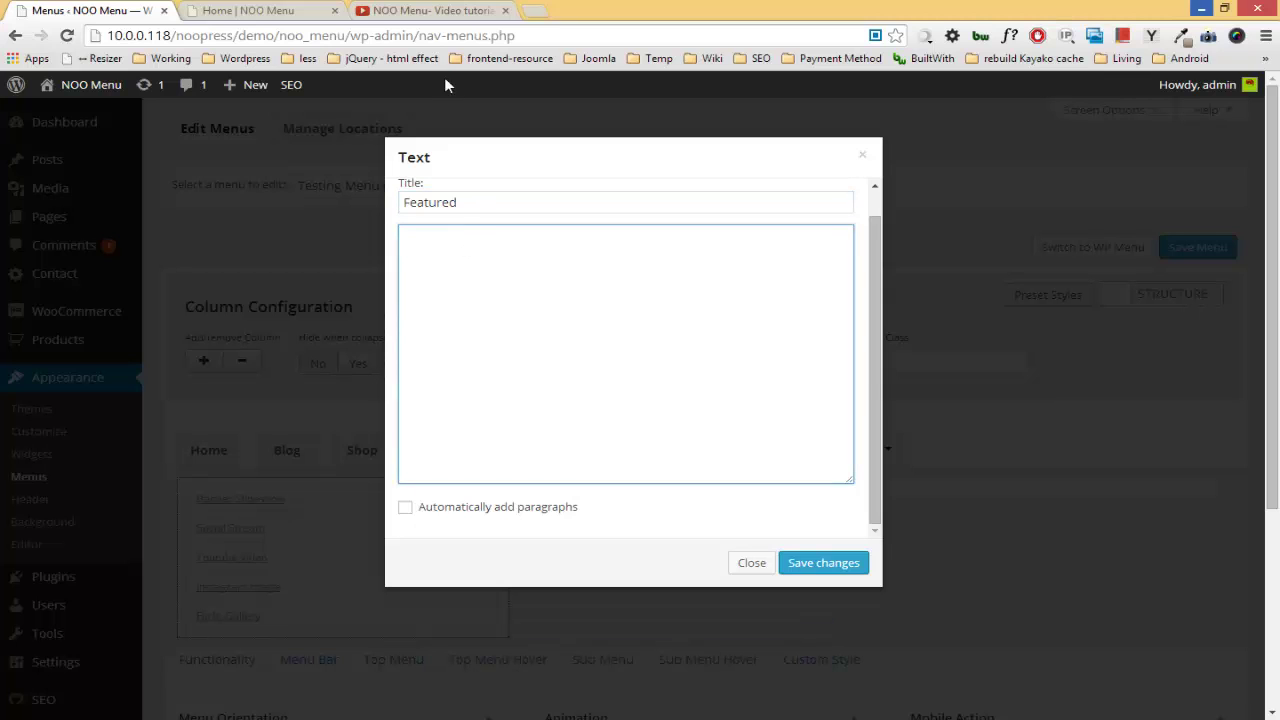
Switch to the YouTube page of the NOO Menu Getting Started video and copy its iframe embed code.
left_click(443, 12)
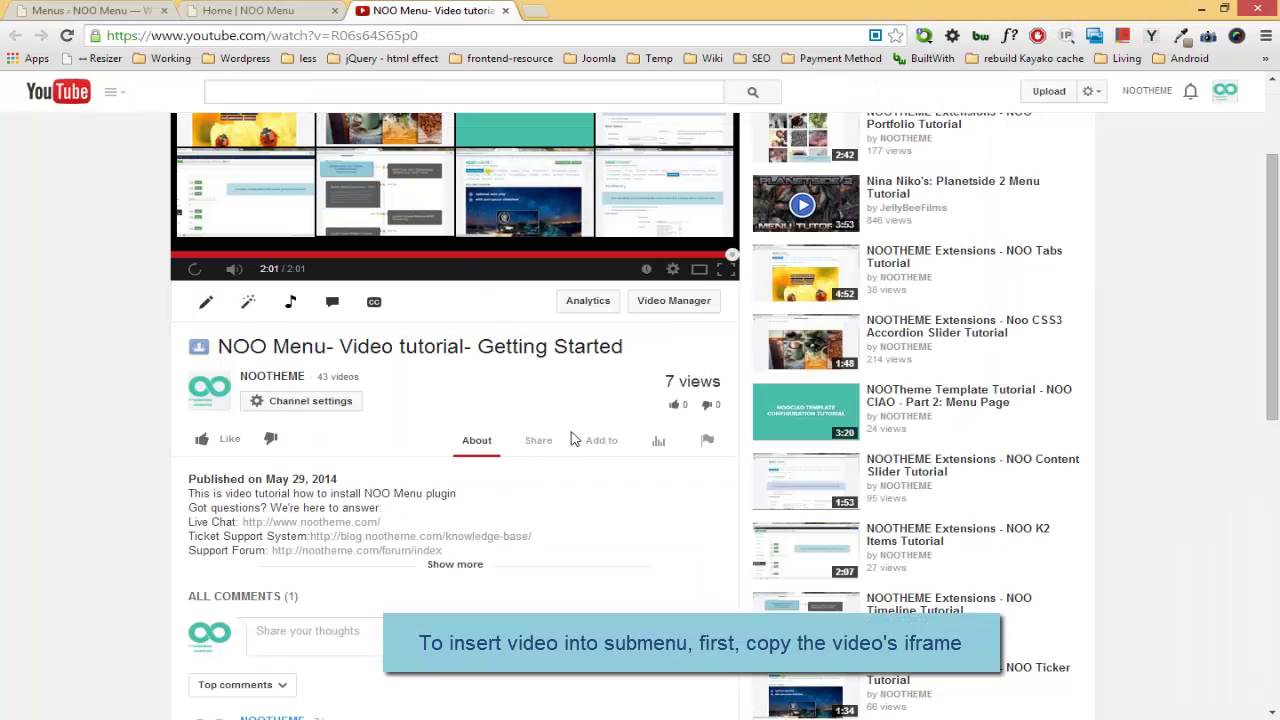
left_click(540, 440)
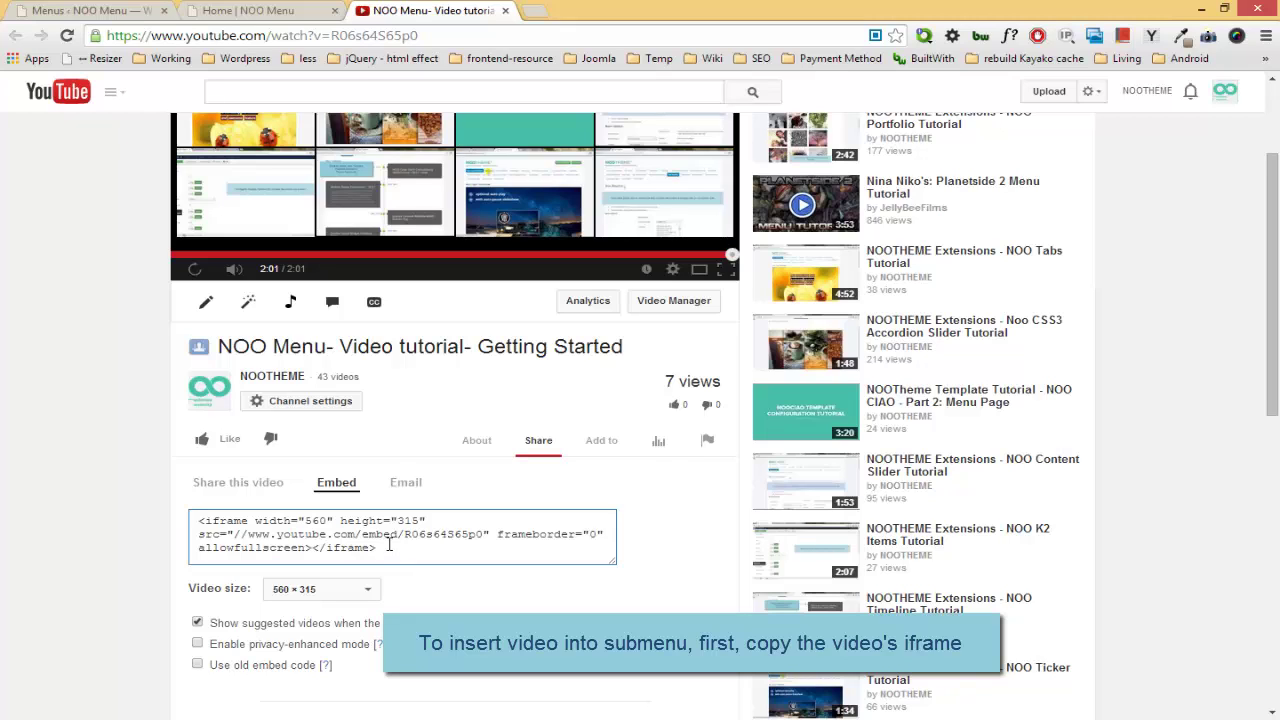
left_click(378, 548)
right_click(372, 546)
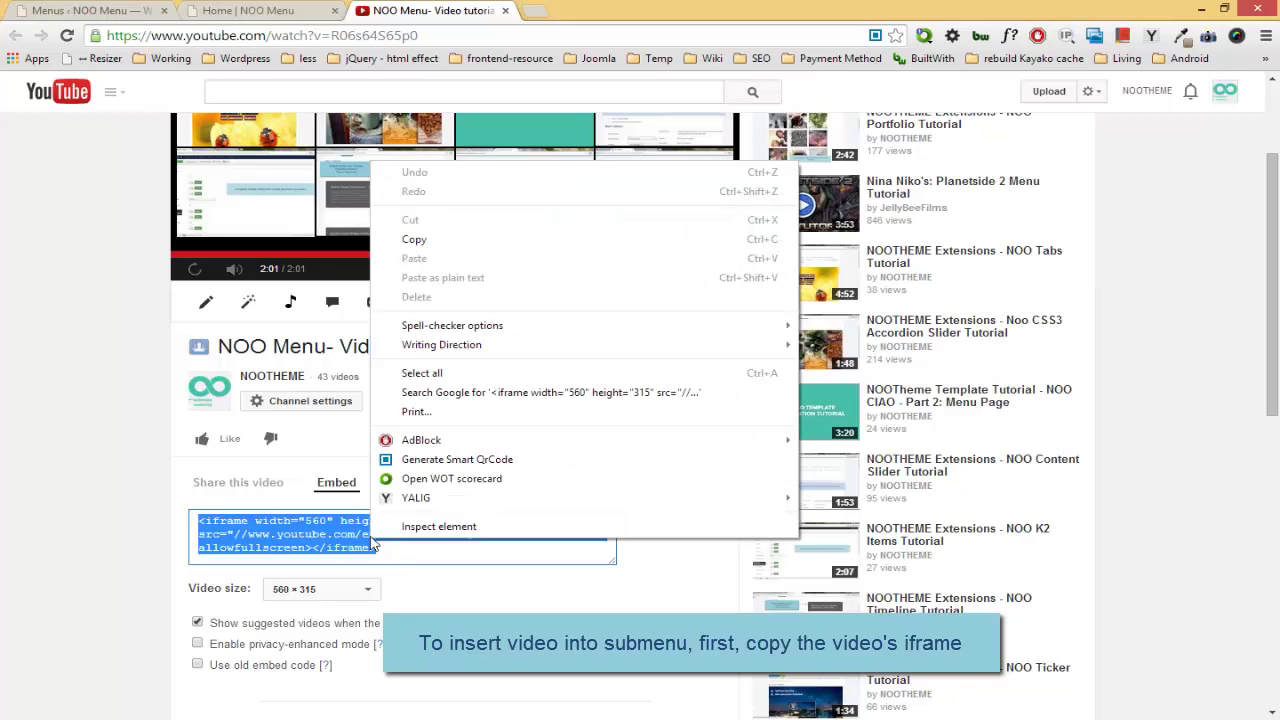
left_click(420, 240)
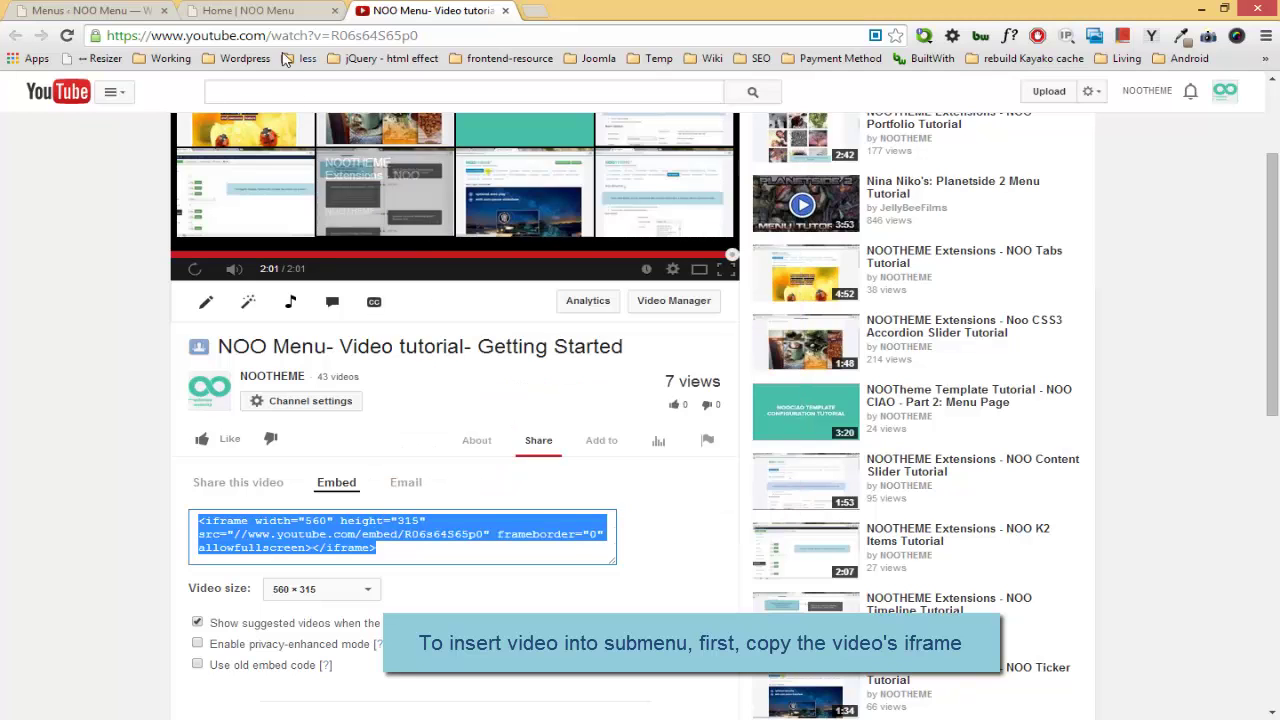
Return to the WordPress menu editor, paste the embed code into the Featured text widget's content and save the widget.
left_click(90, 10)
right_click(465, 257)
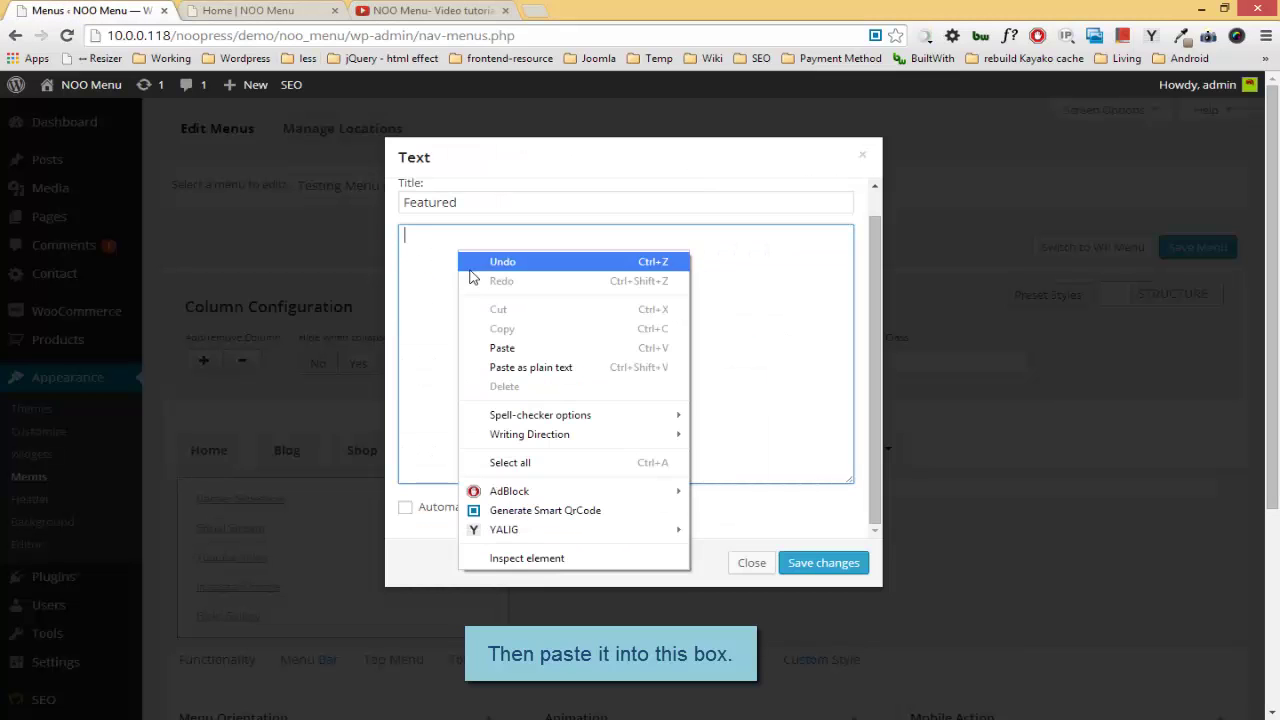
left_click(509, 349)
left_click(820, 564)
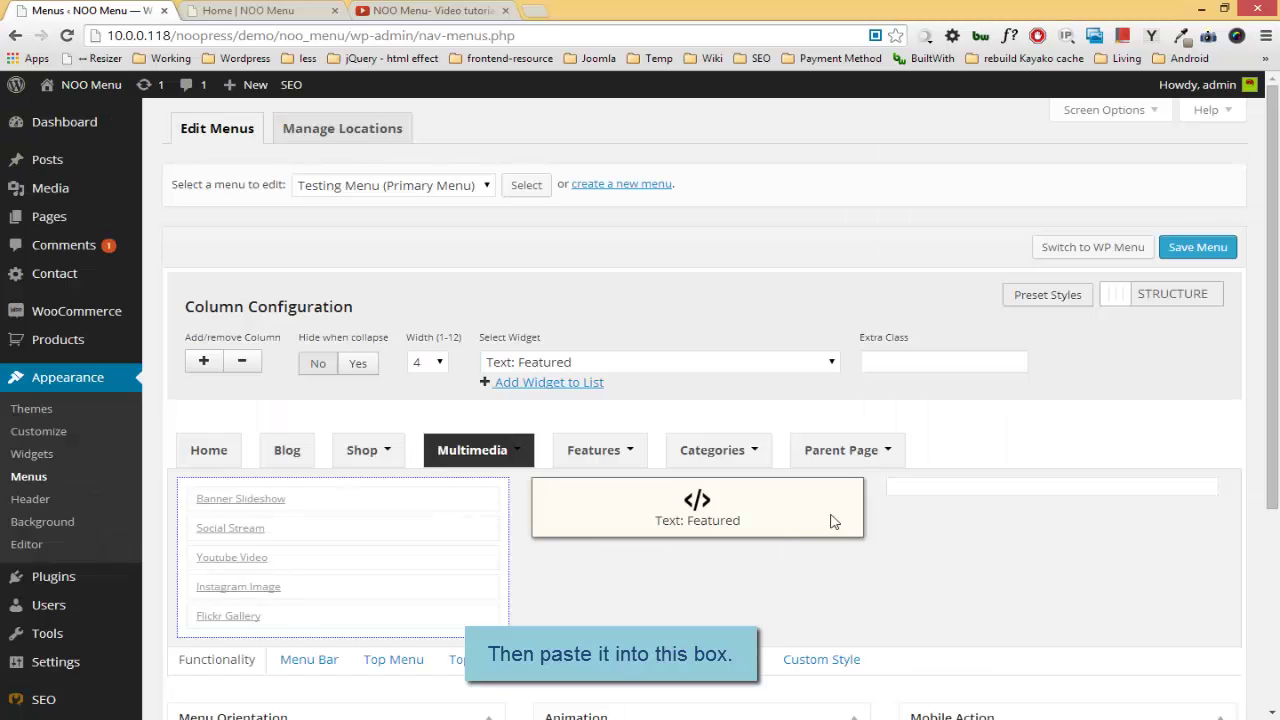
Add a Recent Posts widget titled "Recent Post" to the third column of the Multimedia submenu.
left_click(914, 492)
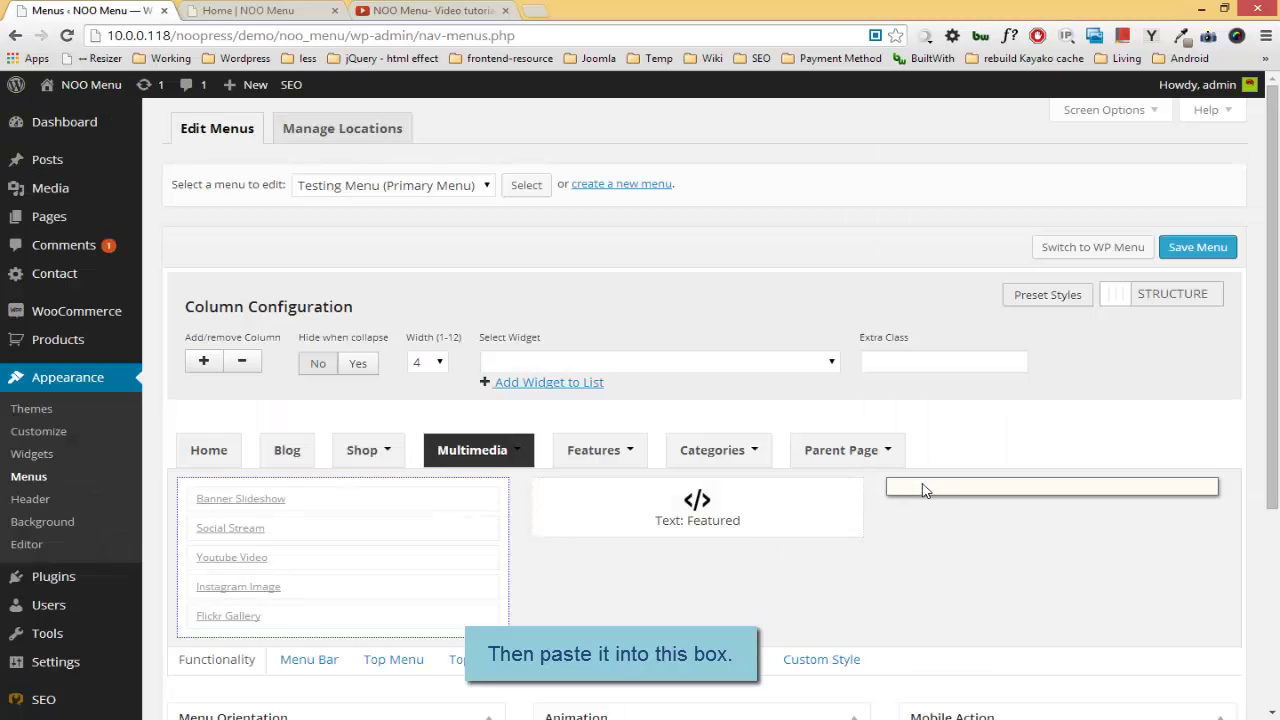
left_click(560, 383)
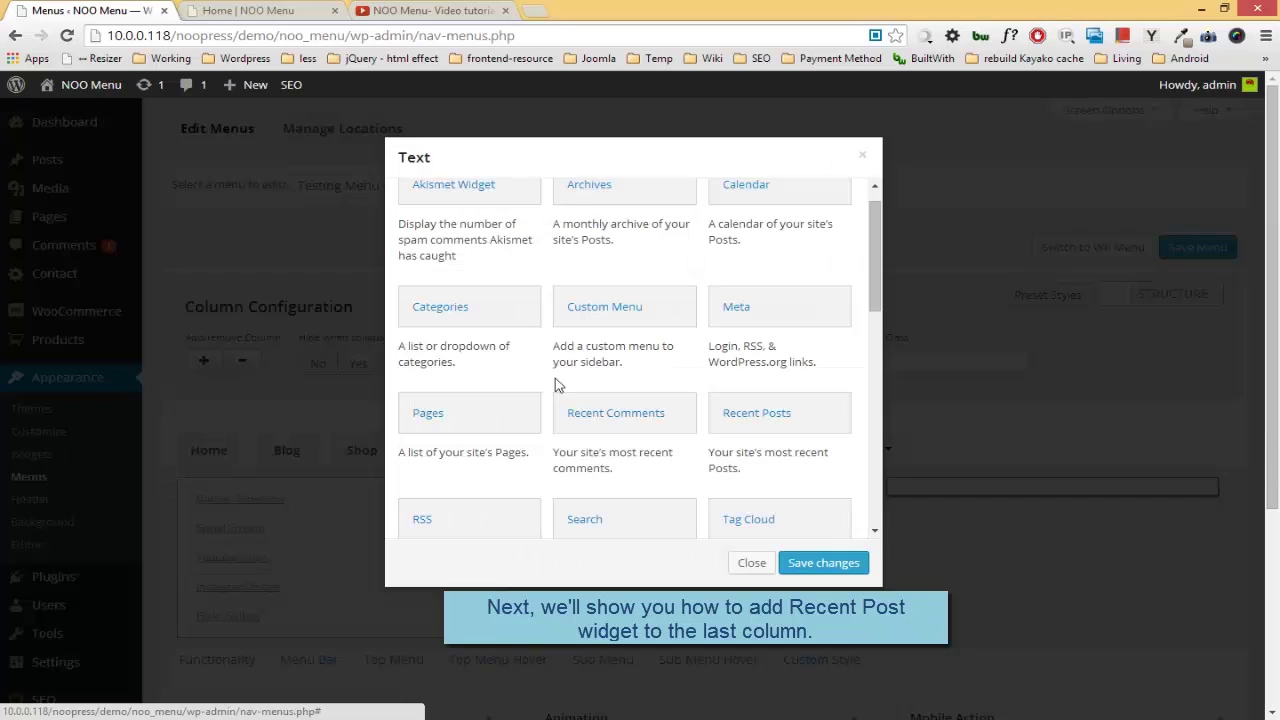
left_click(748, 416)
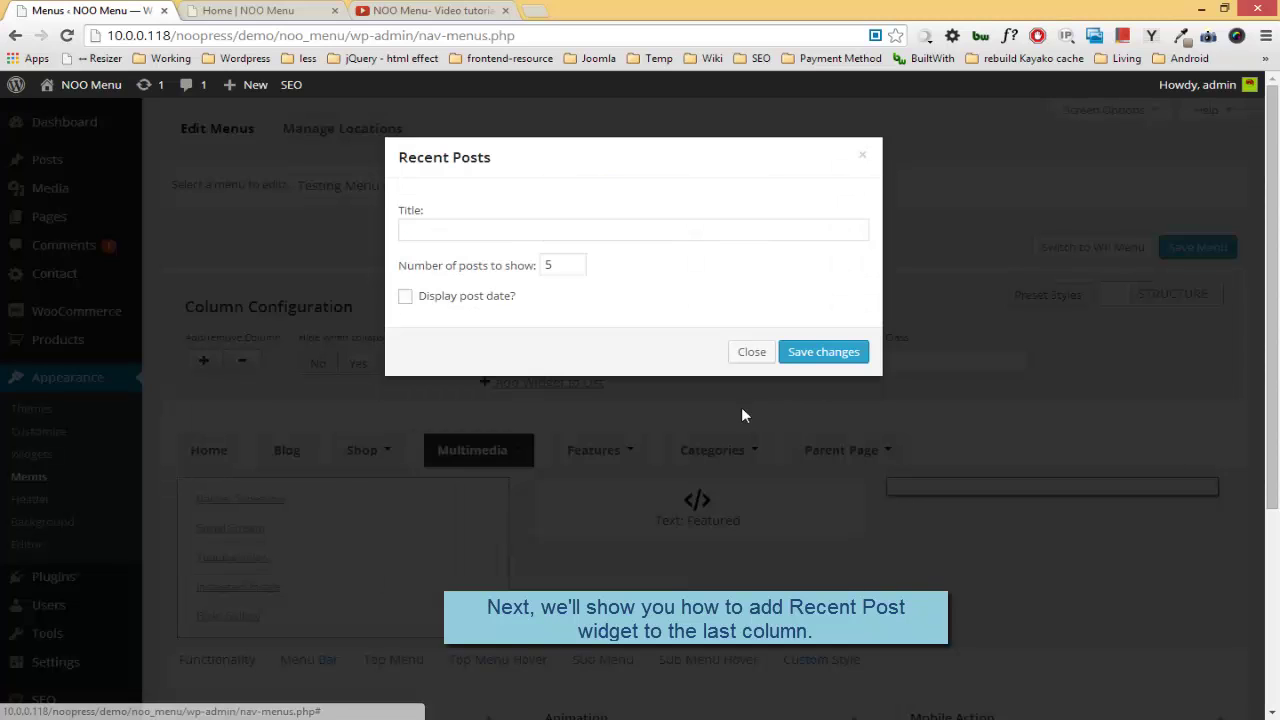
left_click(532, 244)
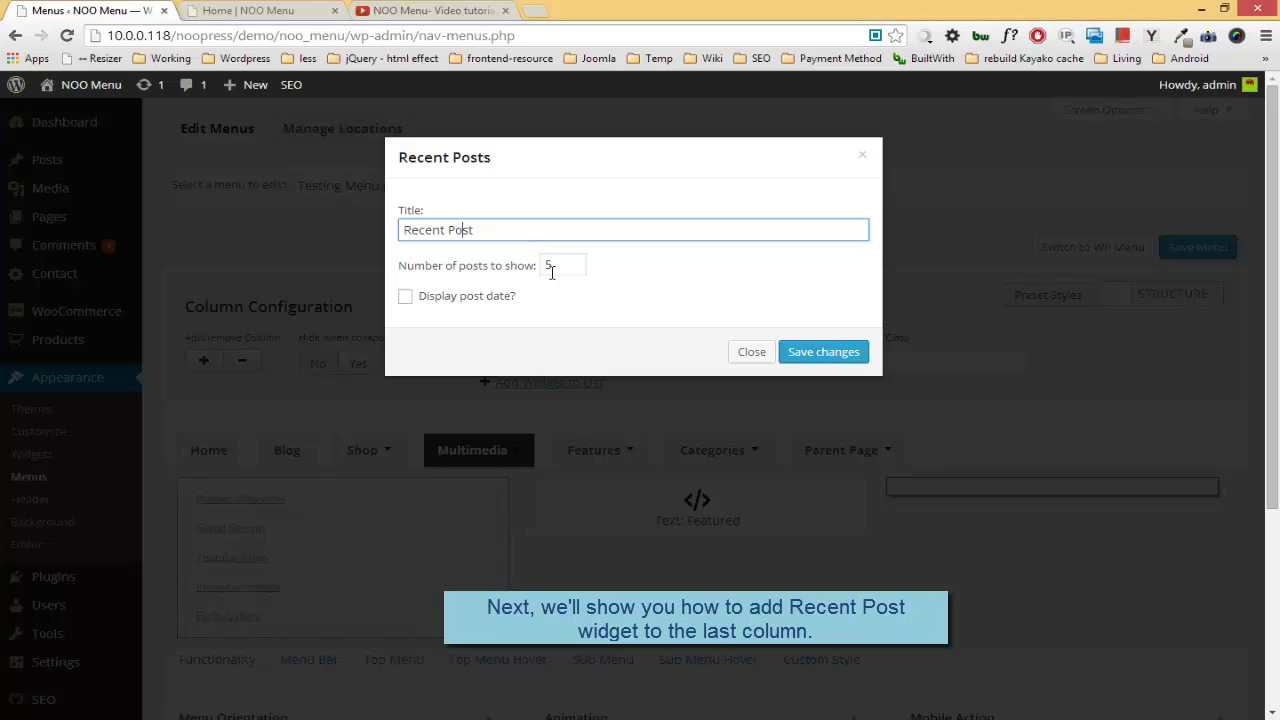
double_click(551, 268)
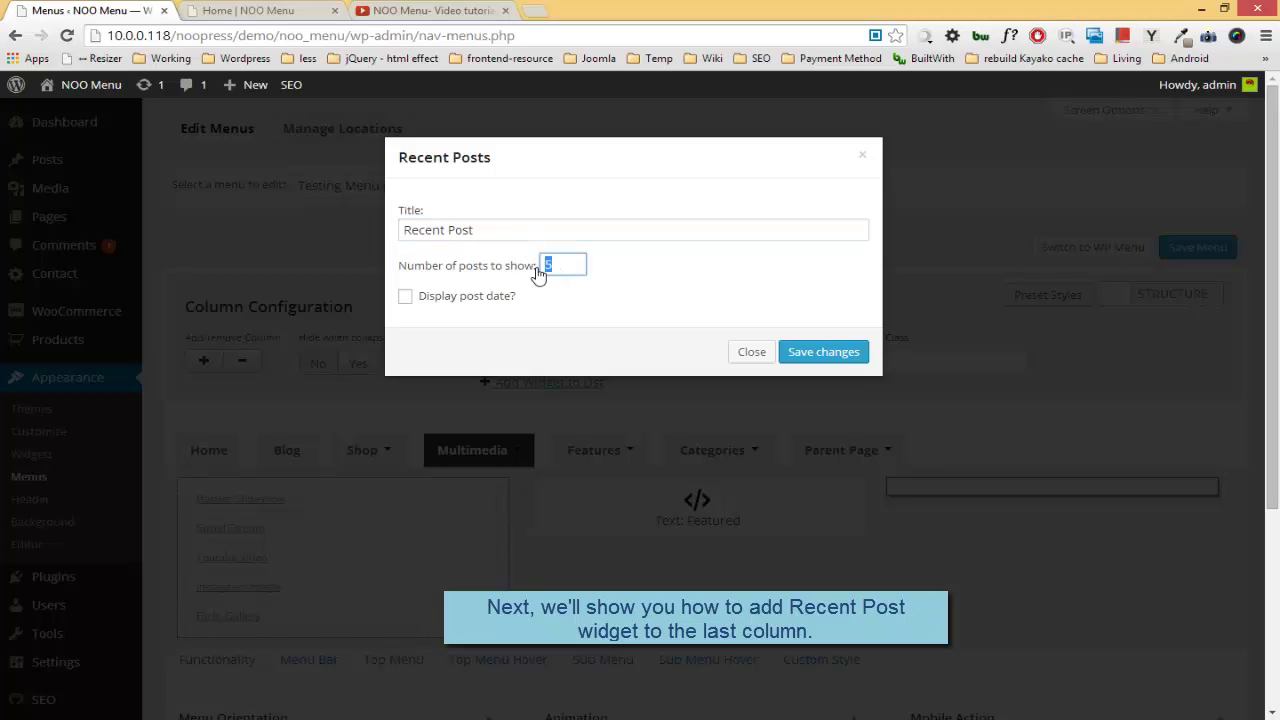
left_click(823, 352)
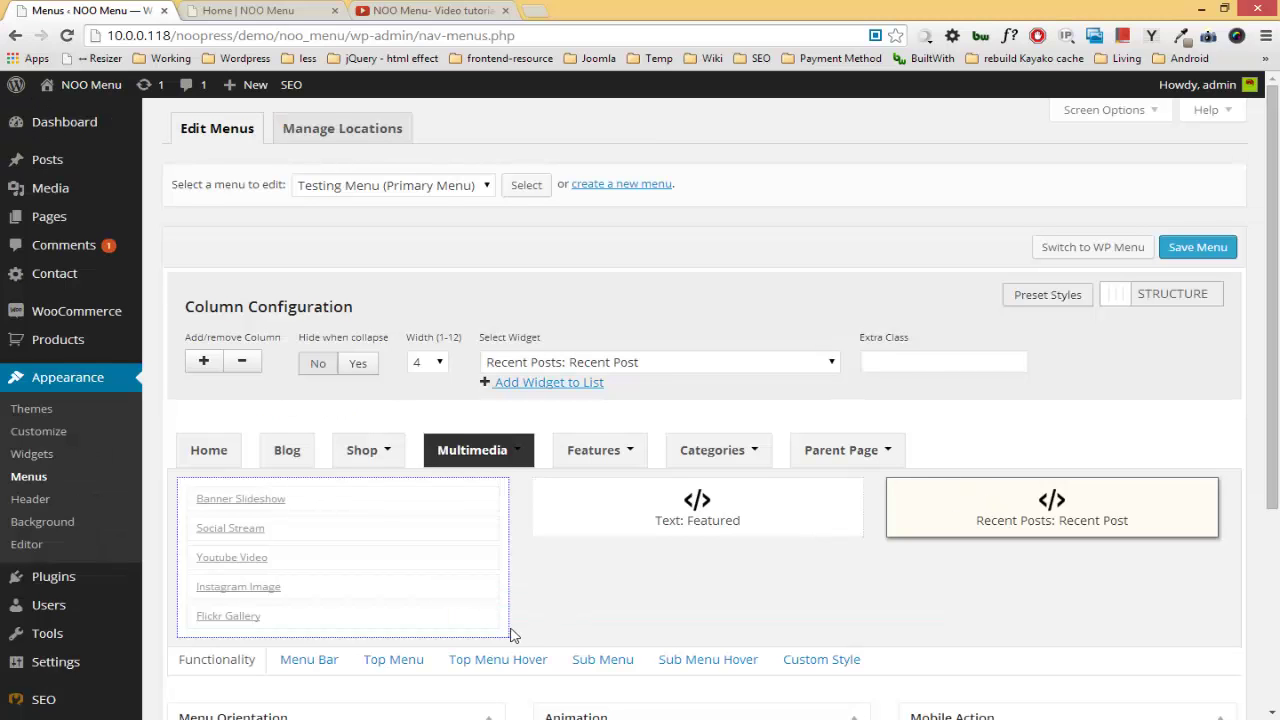
Set the width of the Multimedia submenu's item list column to 3 and the Featured column to 5.
left_click(505, 633)
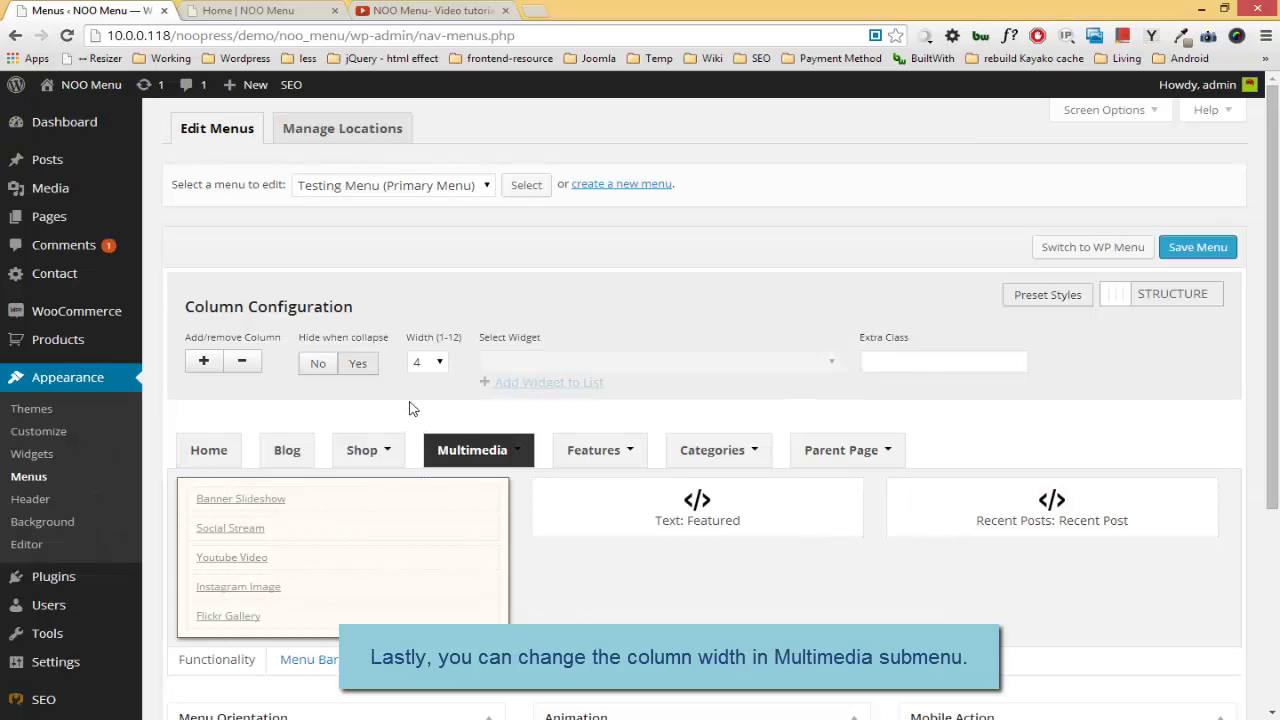
left_click(425, 362)
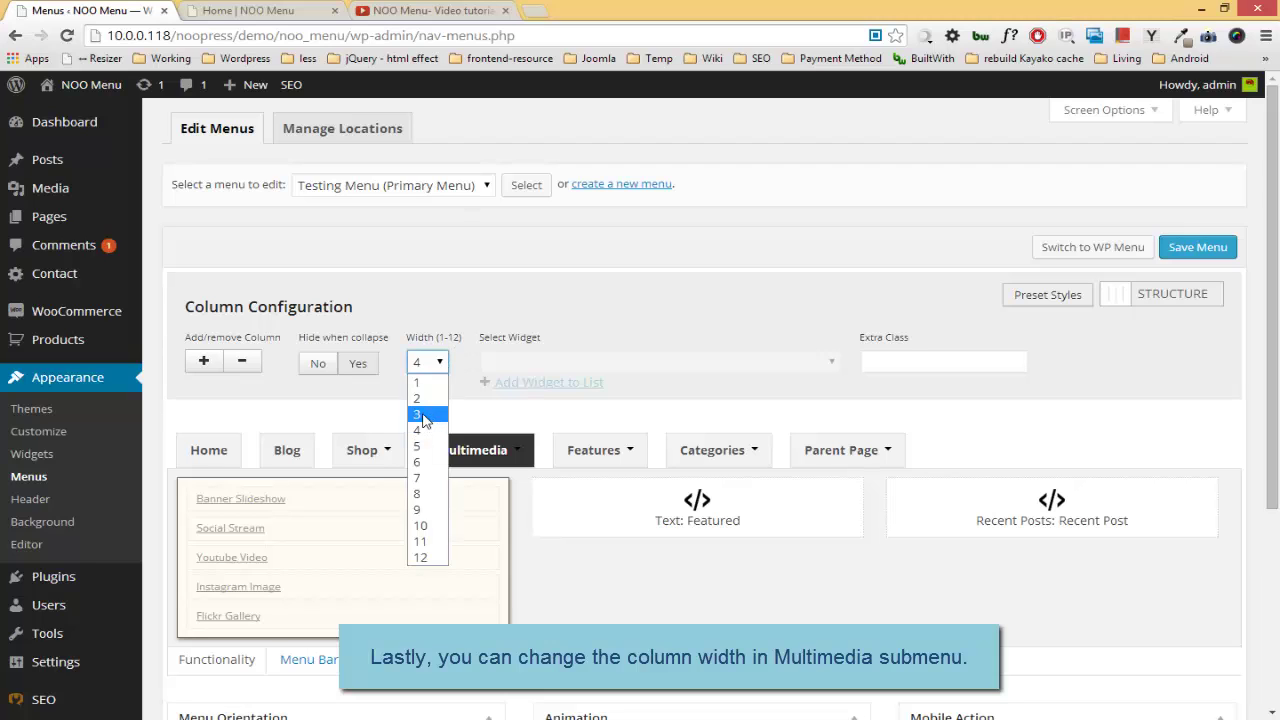
left_click(428, 416)
left_click(493, 498)
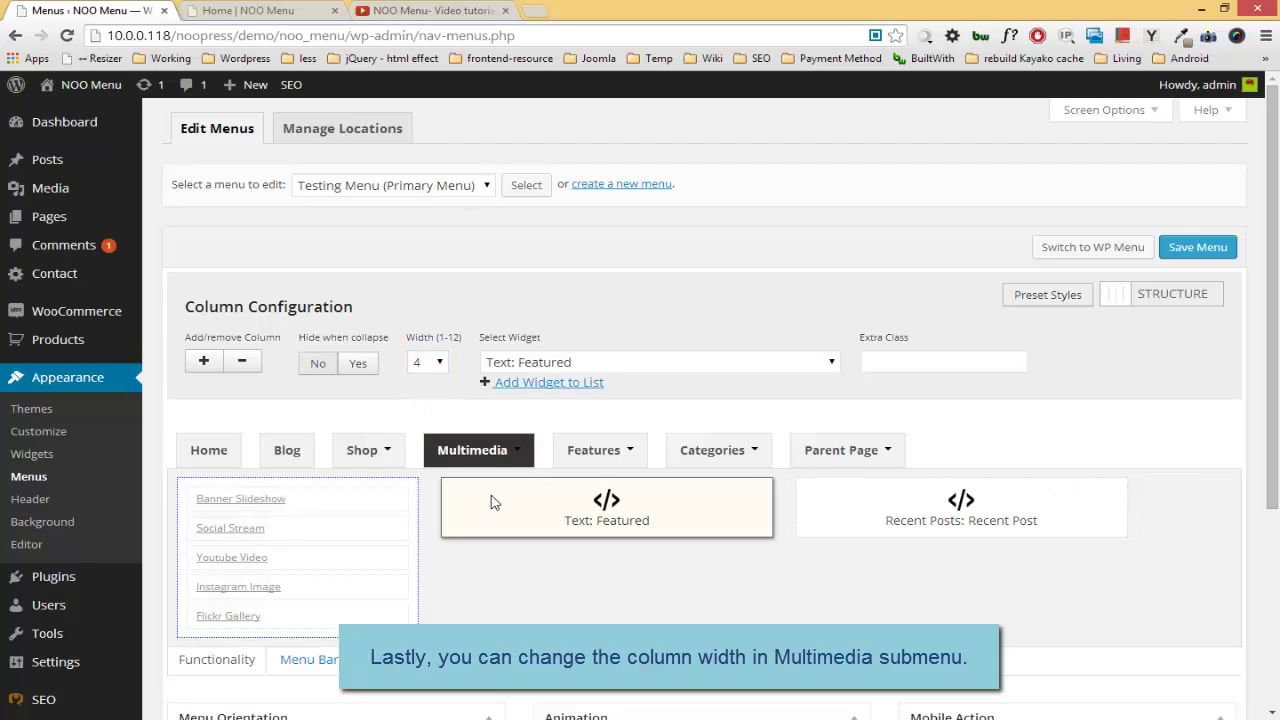
left_click(441, 366)
left_click(420, 446)
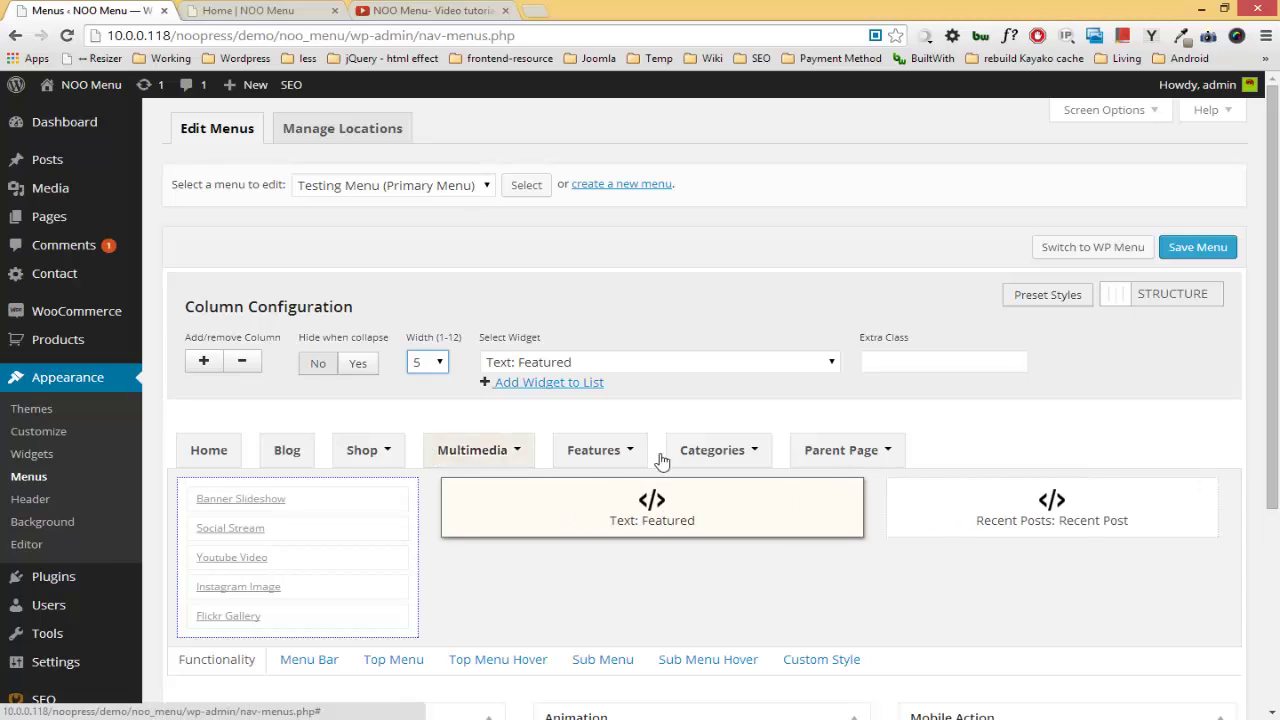
Choose width 4 for the Recent Posts column and save the menu.
left_click(930, 500)
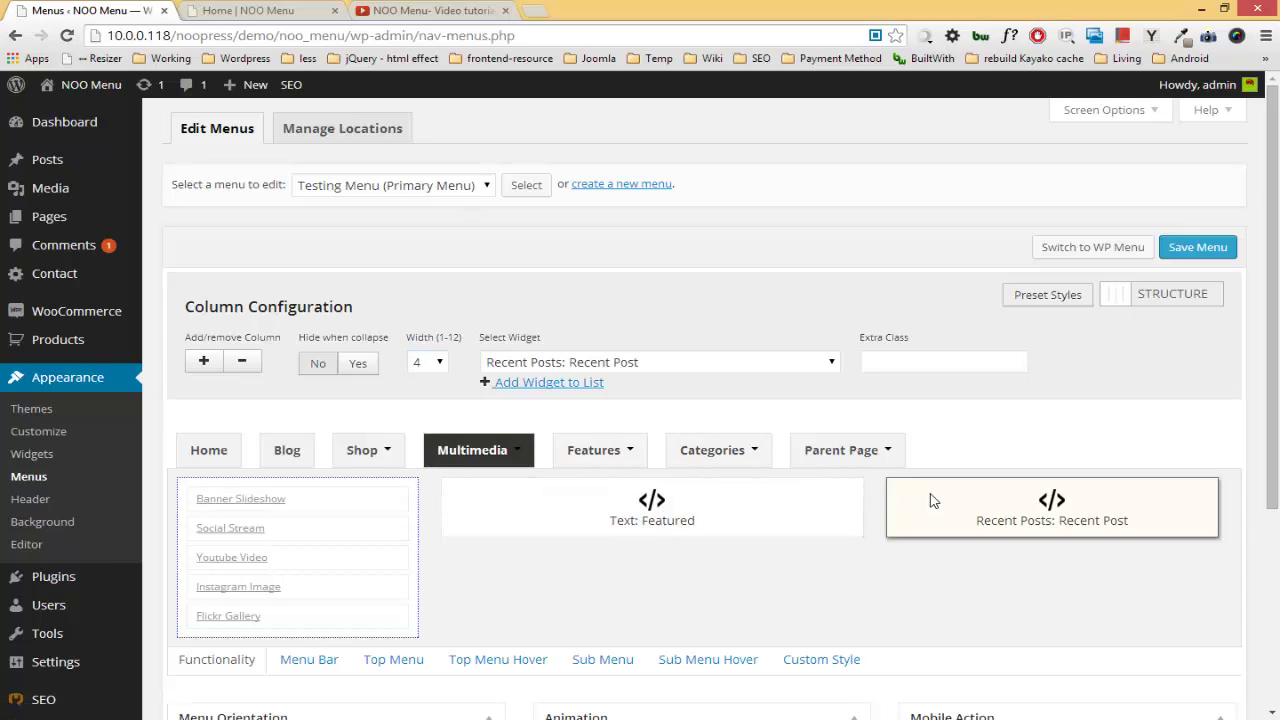
left_click(444, 368)
left_click(422, 430)
left_click(1197, 247)
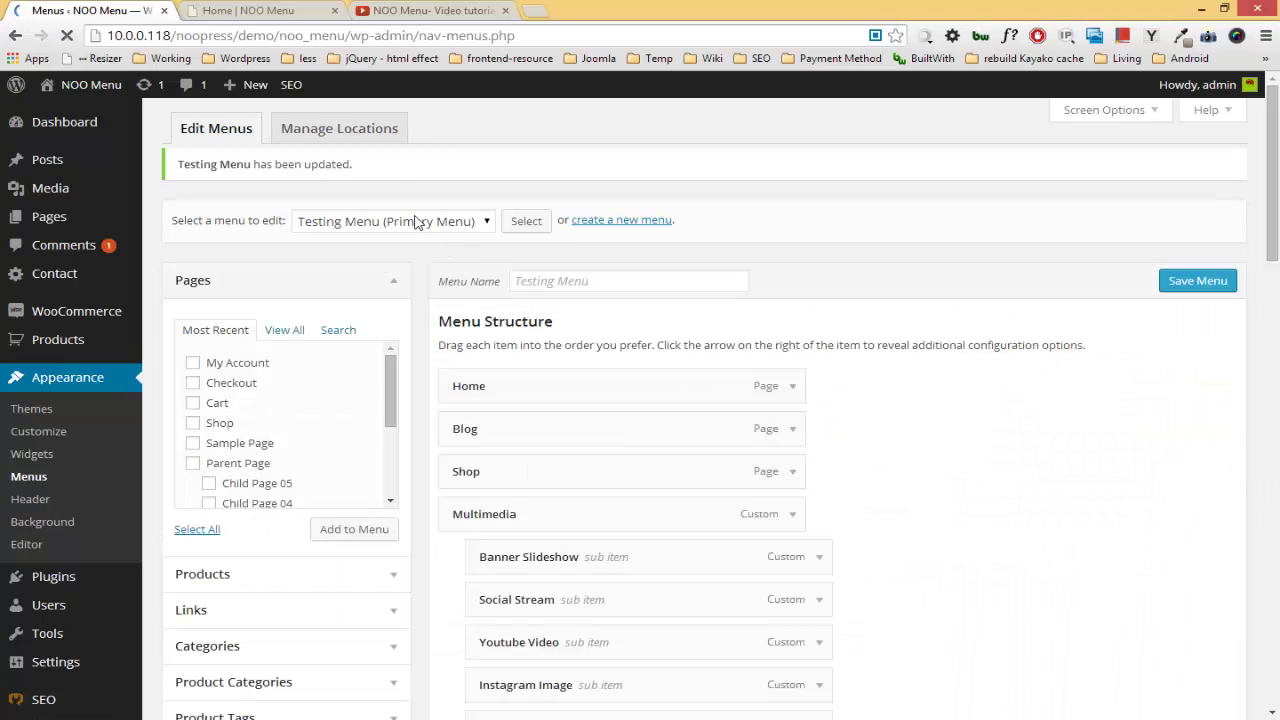
Reload the site's front-end home page and examine the expanded Multimedia submenu.
left_click(273, 10)
right_click(401, 130)
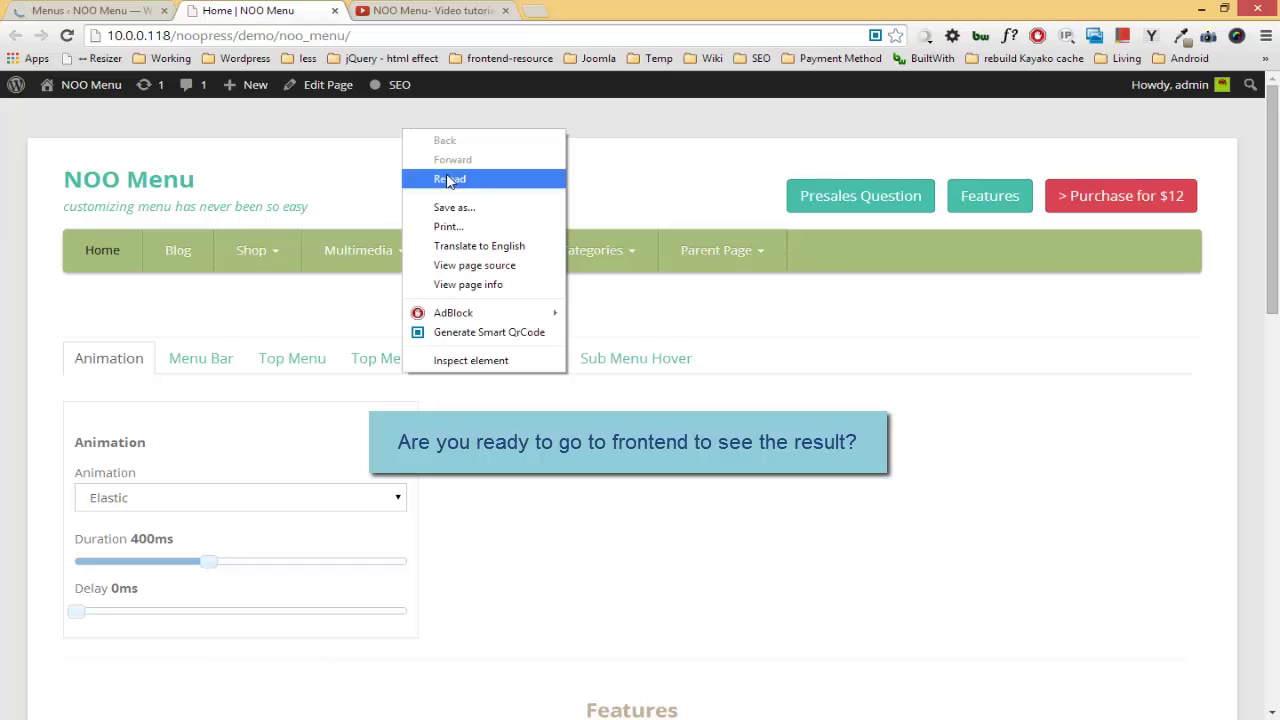
left_click(452, 182)
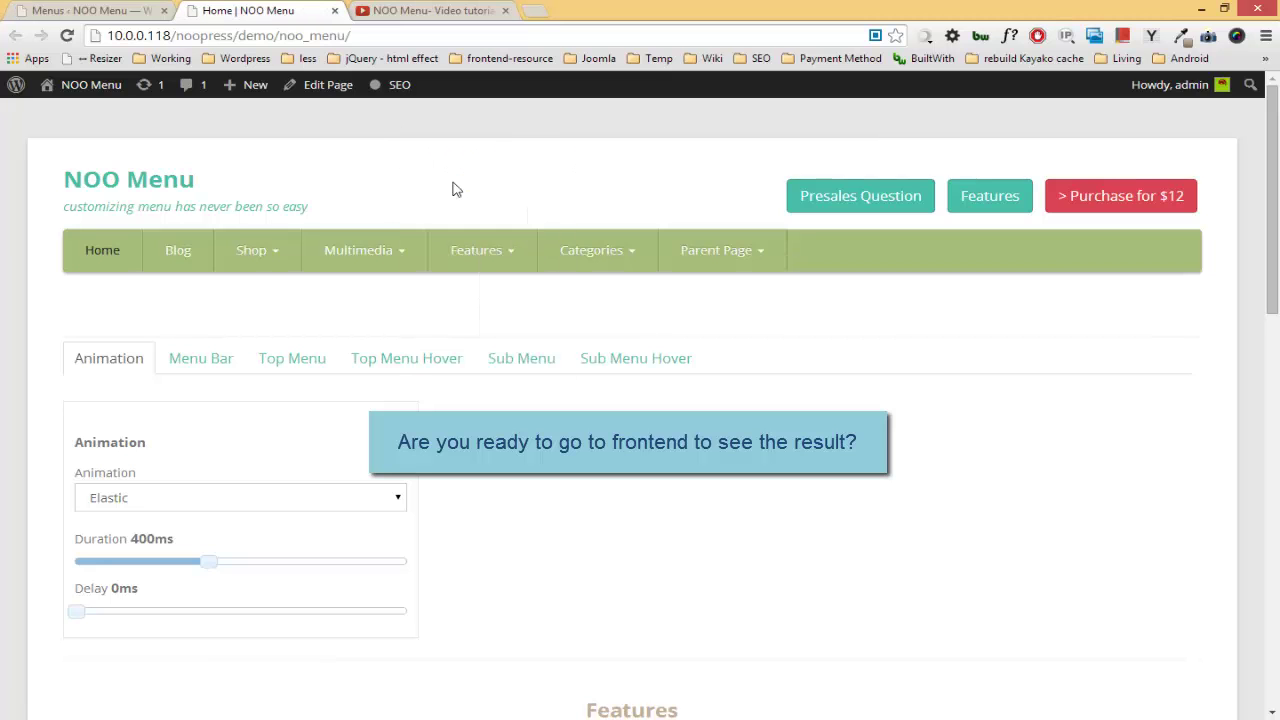
mouse_move(397, 242)
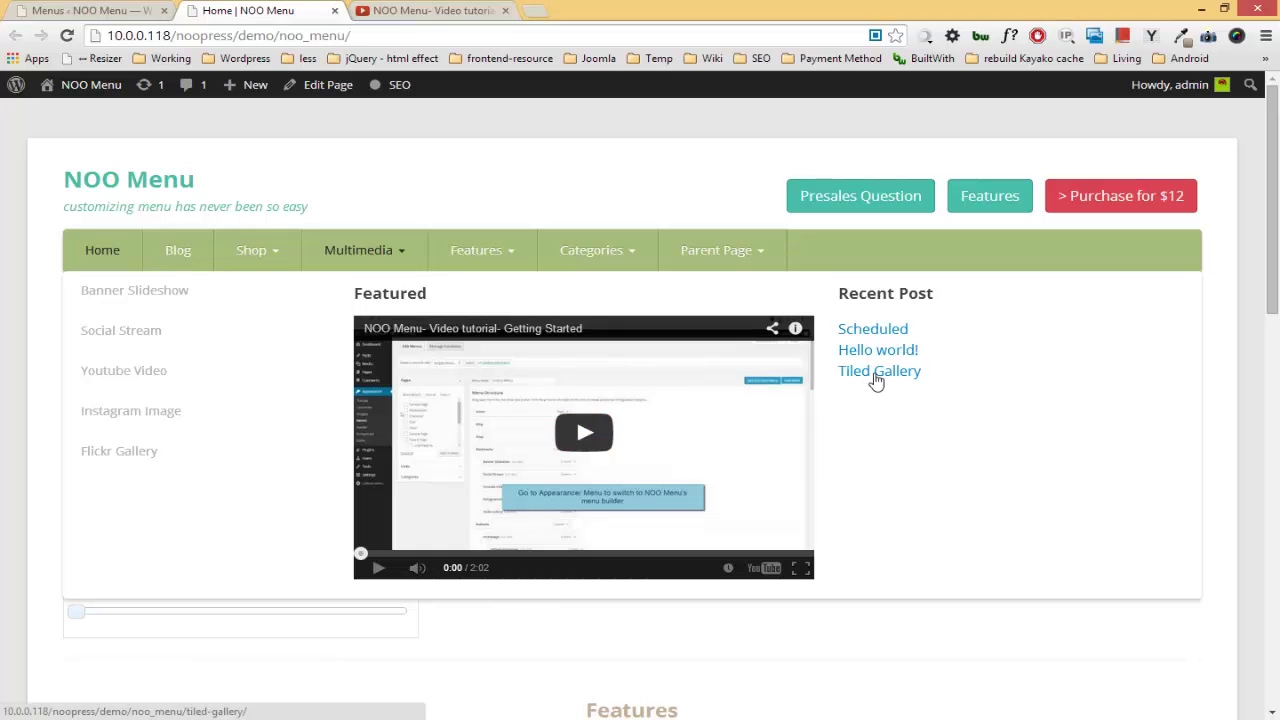
Return to the NOO Menu builder and move Pages & Templates, Post Formats and Shortcodes of the Features submenu each into its own column.
left_click(110, 12)
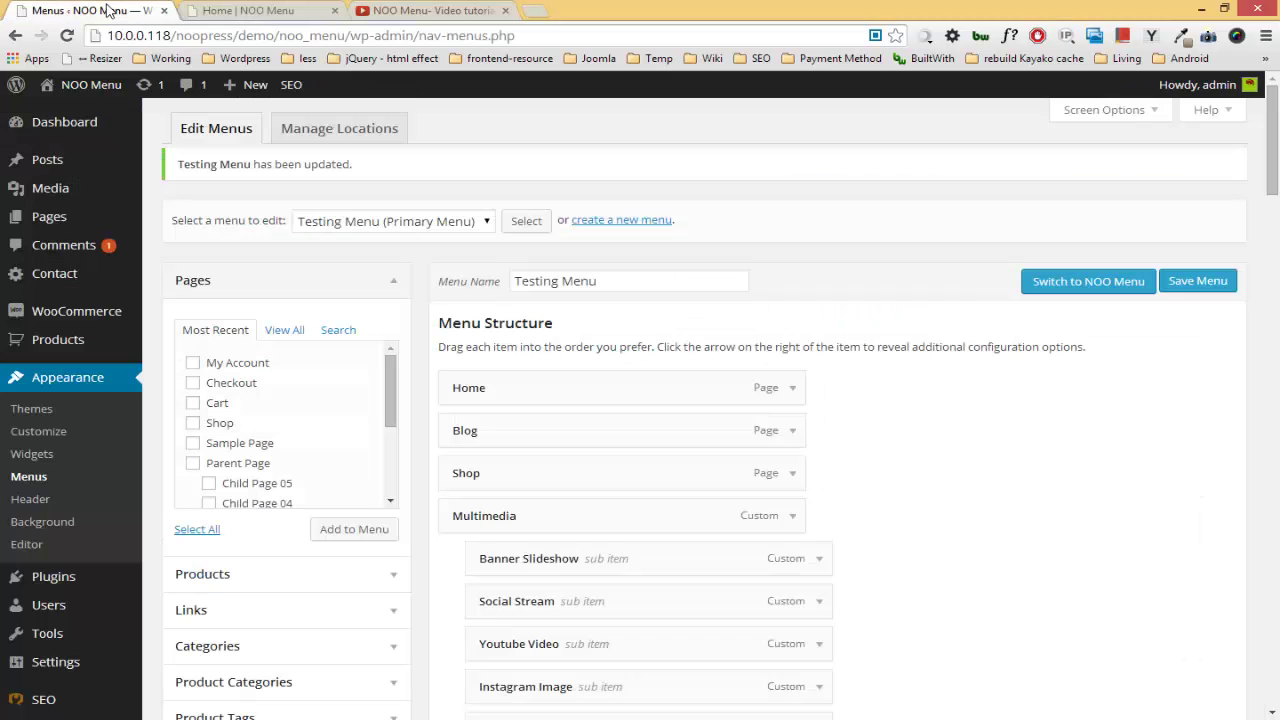
left_click(1086, 284)
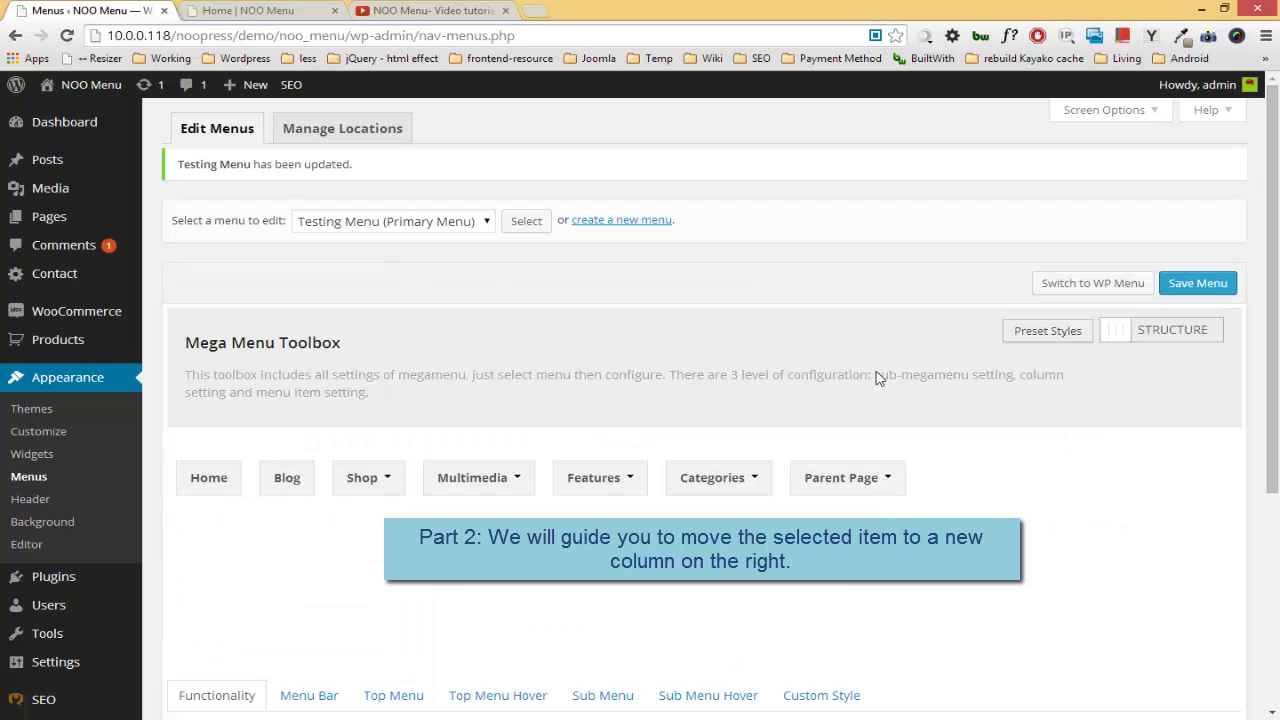
left_click(600, 482)
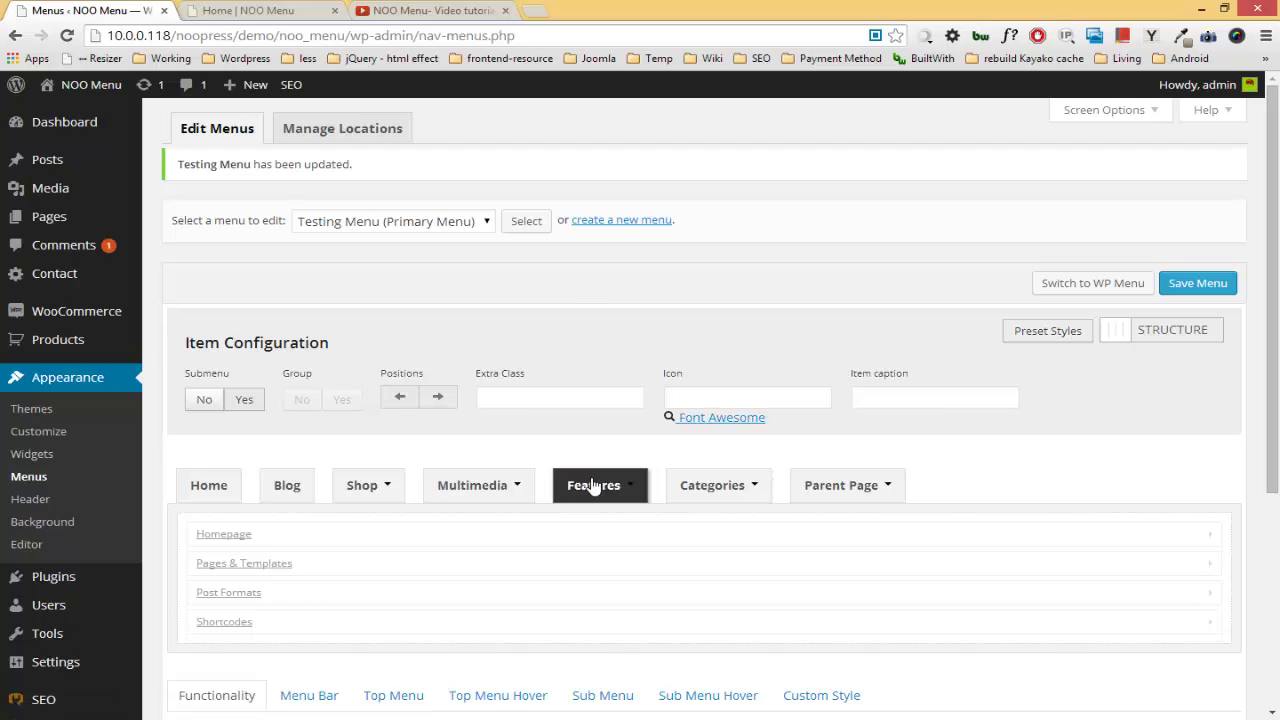
left_click(285, 567)
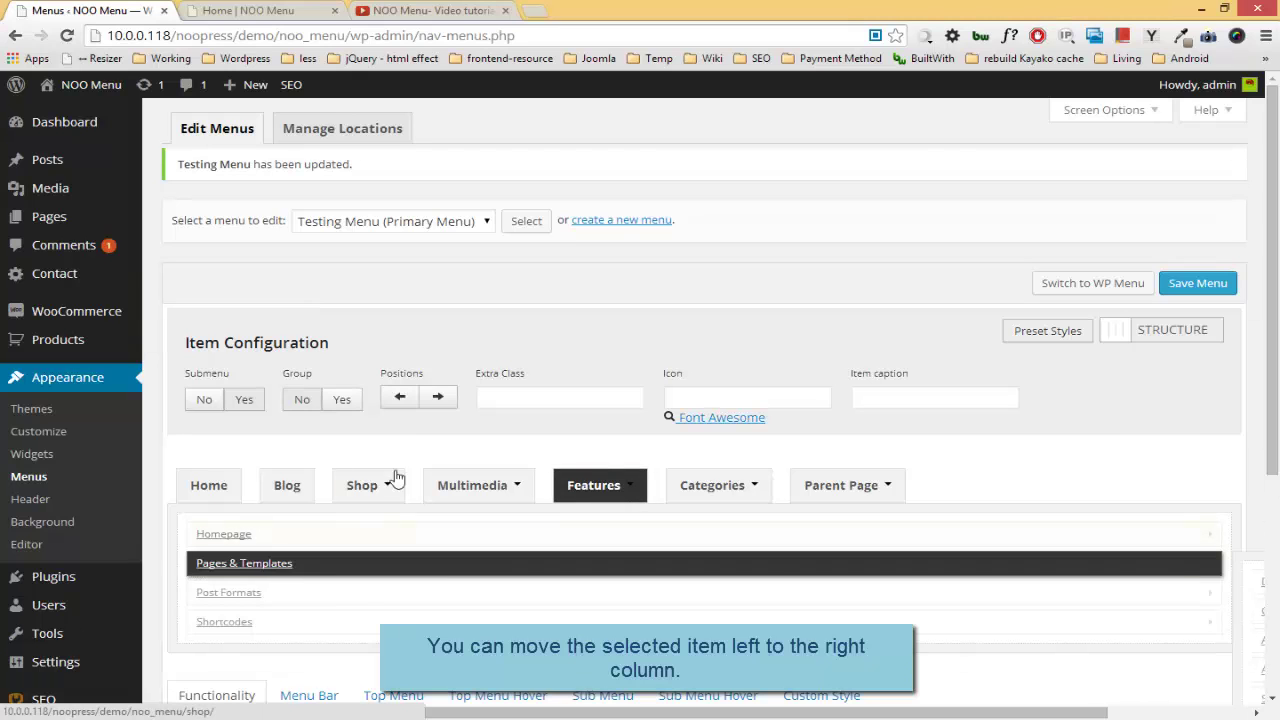
left_click(437, 397)
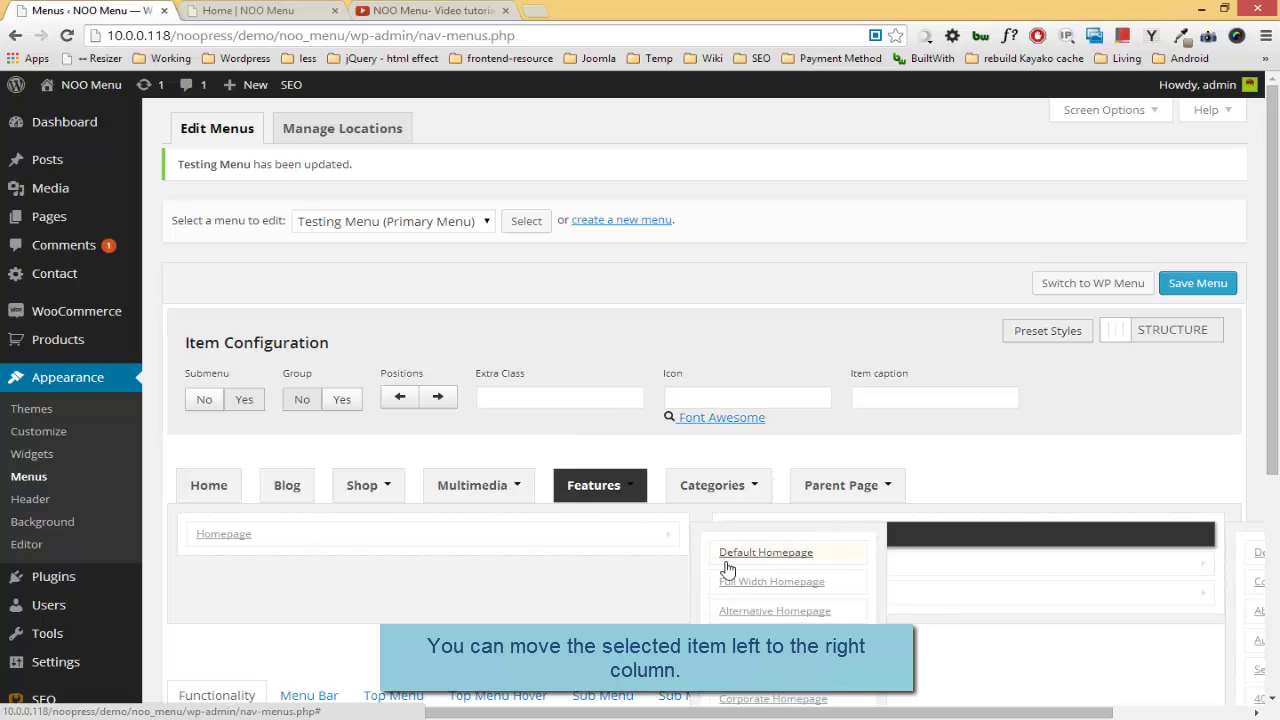
left_click(771, 566)
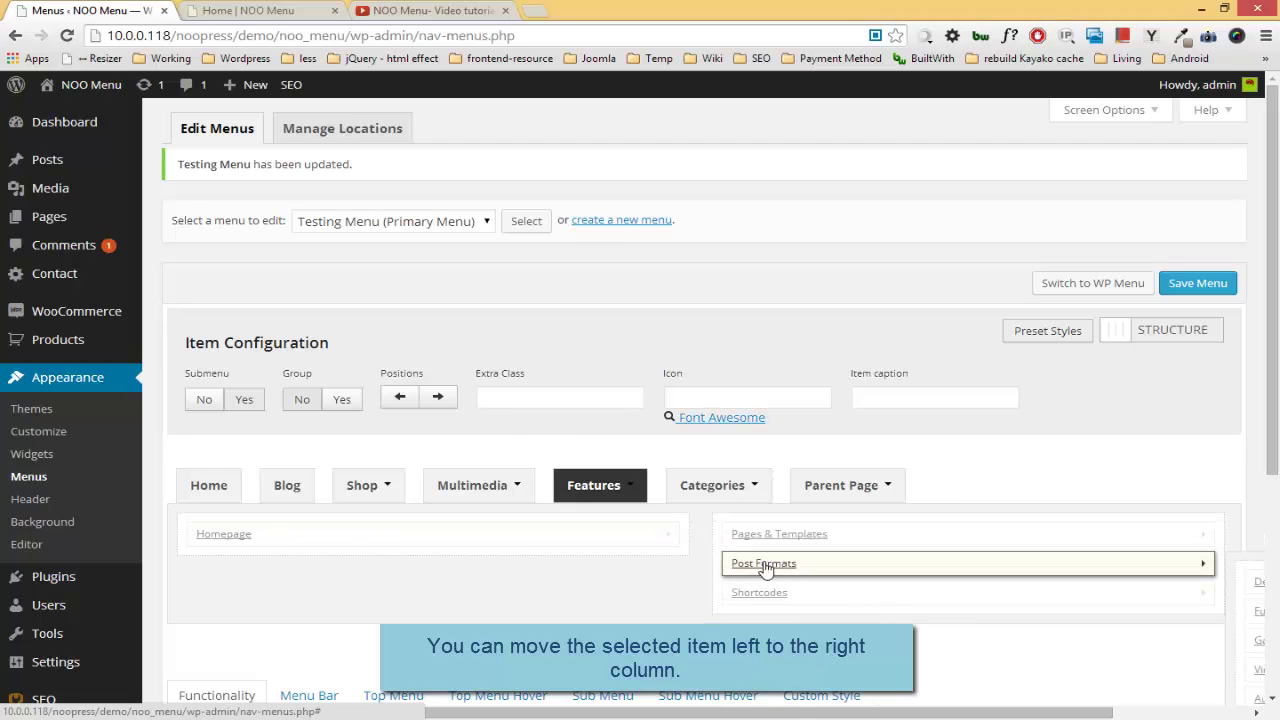
left_click(437, 397)
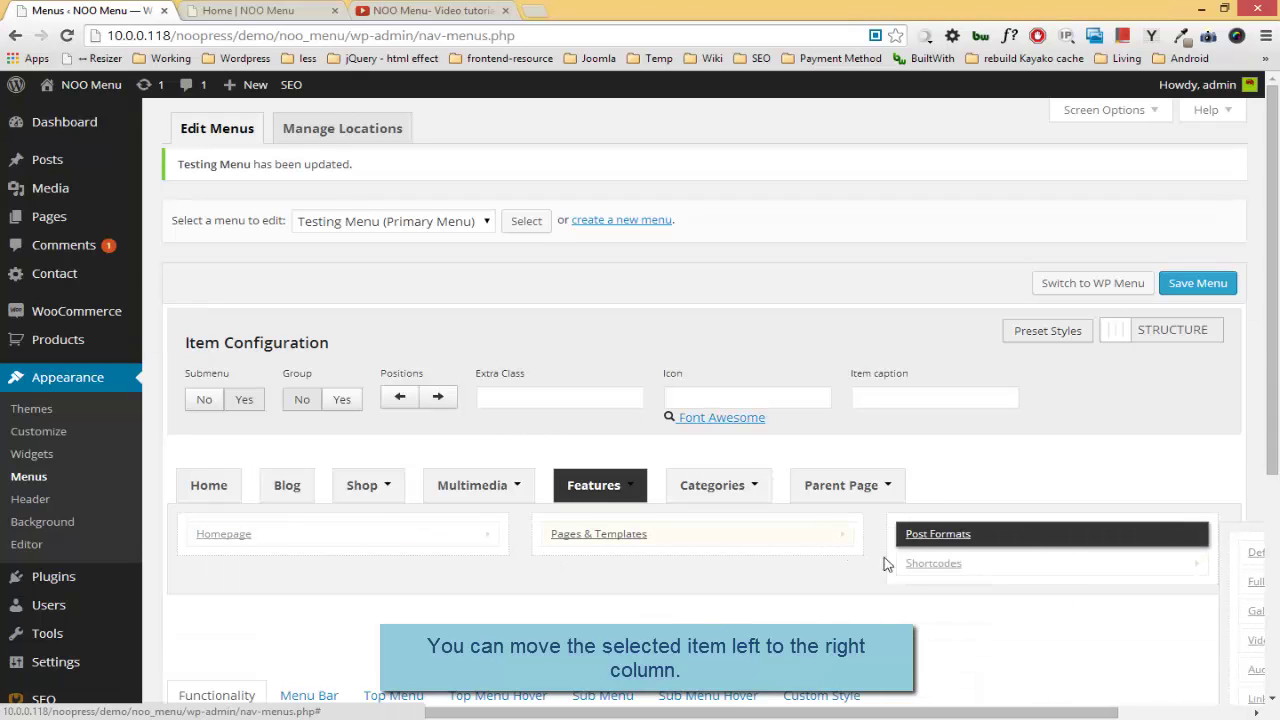
left_click(934, 568)
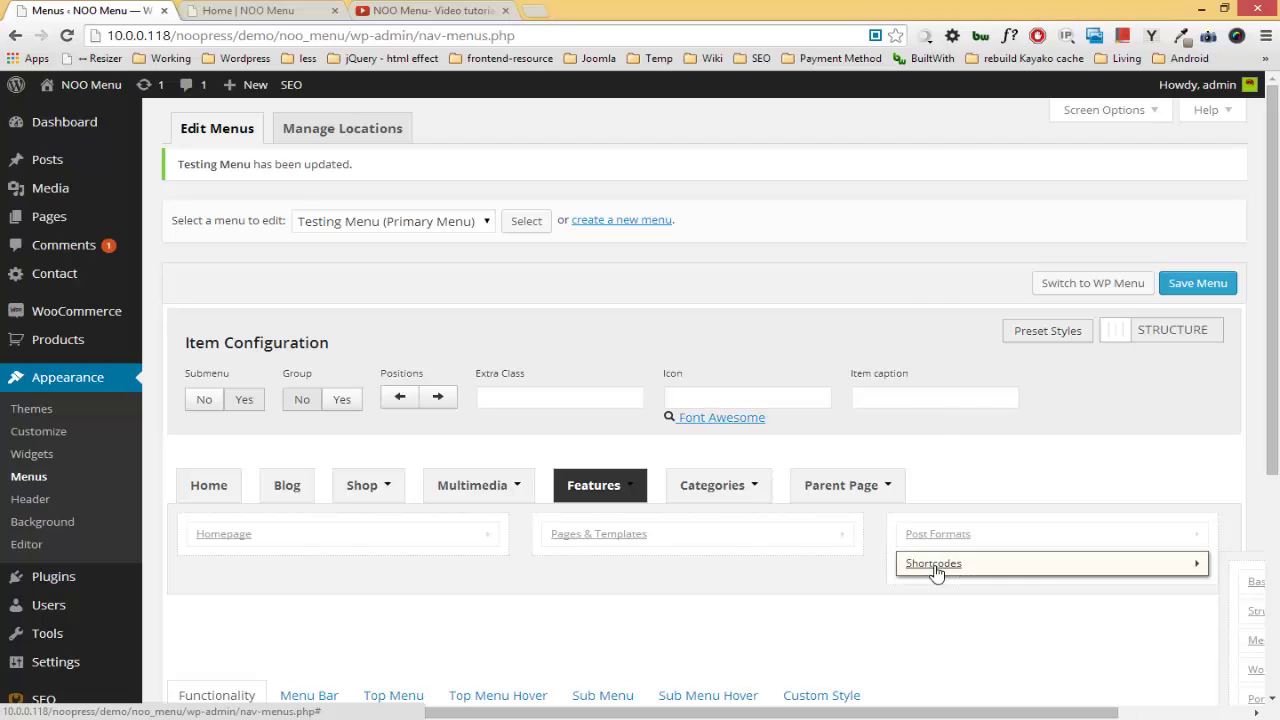
left_click(440, 398)
Group Homepage, Pages & Templates, Post Formats and Shortcodes with their sub-items in the Features submenu's columns and save the menu.
left_click(334, 534)
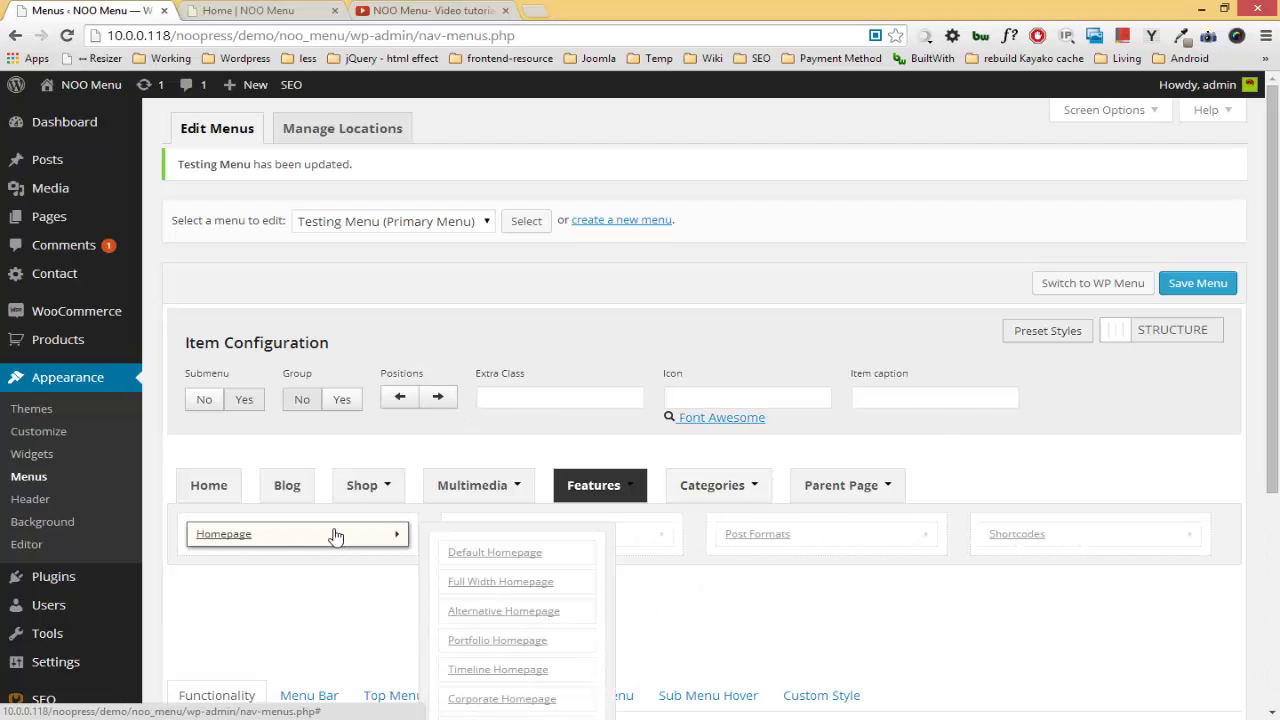
left_click(341, 400)
left_click(455, 533)
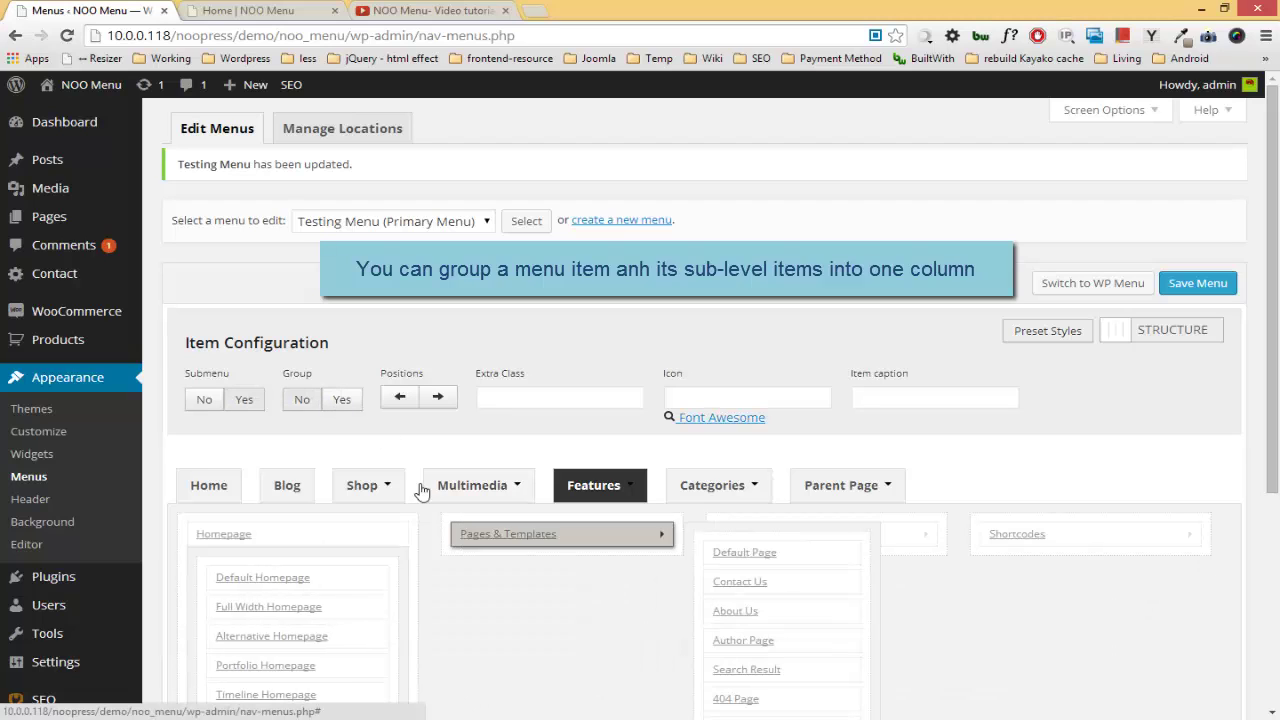
left_click(345, 401)
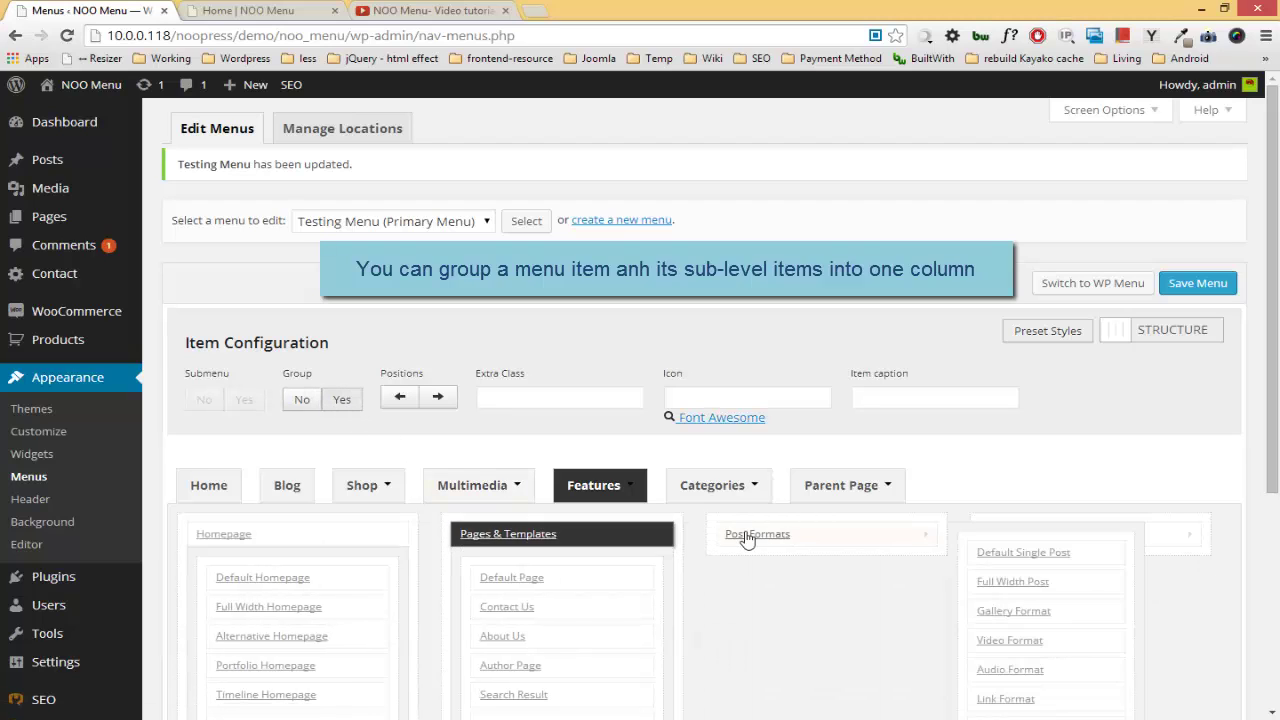
left_click(748, 536)
left_click(343, 400)
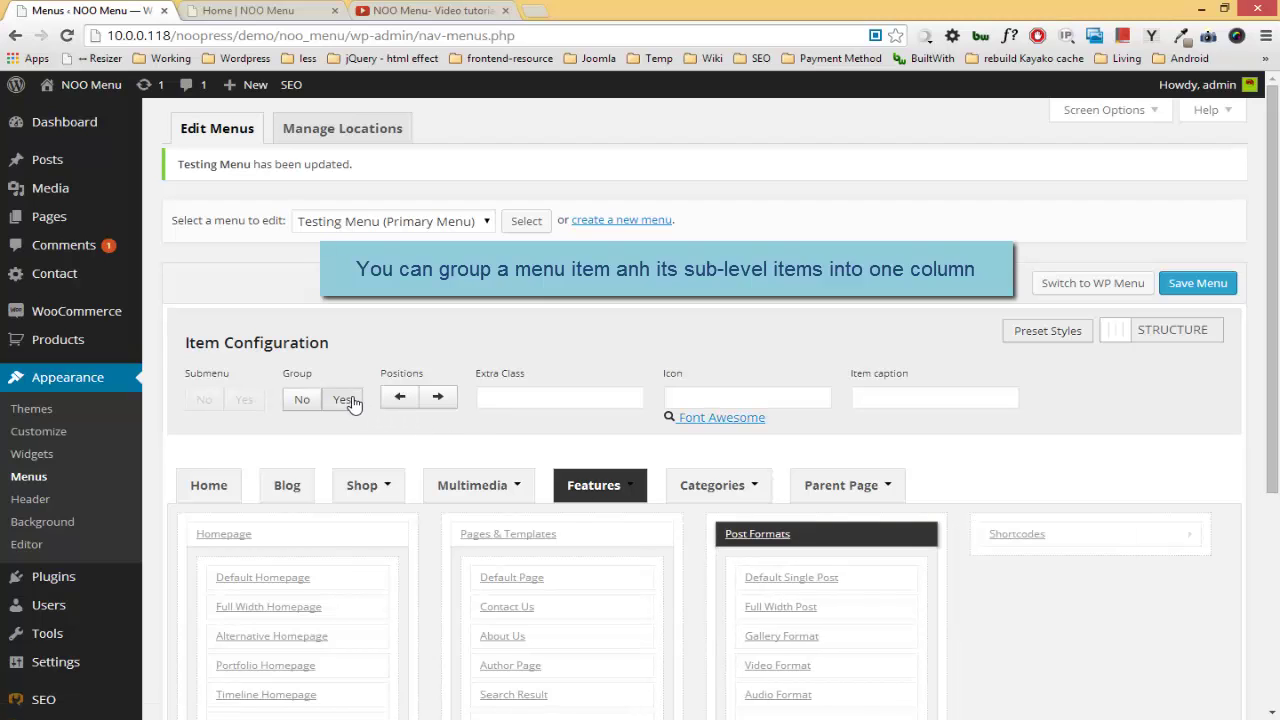
left_click(1001, 537)
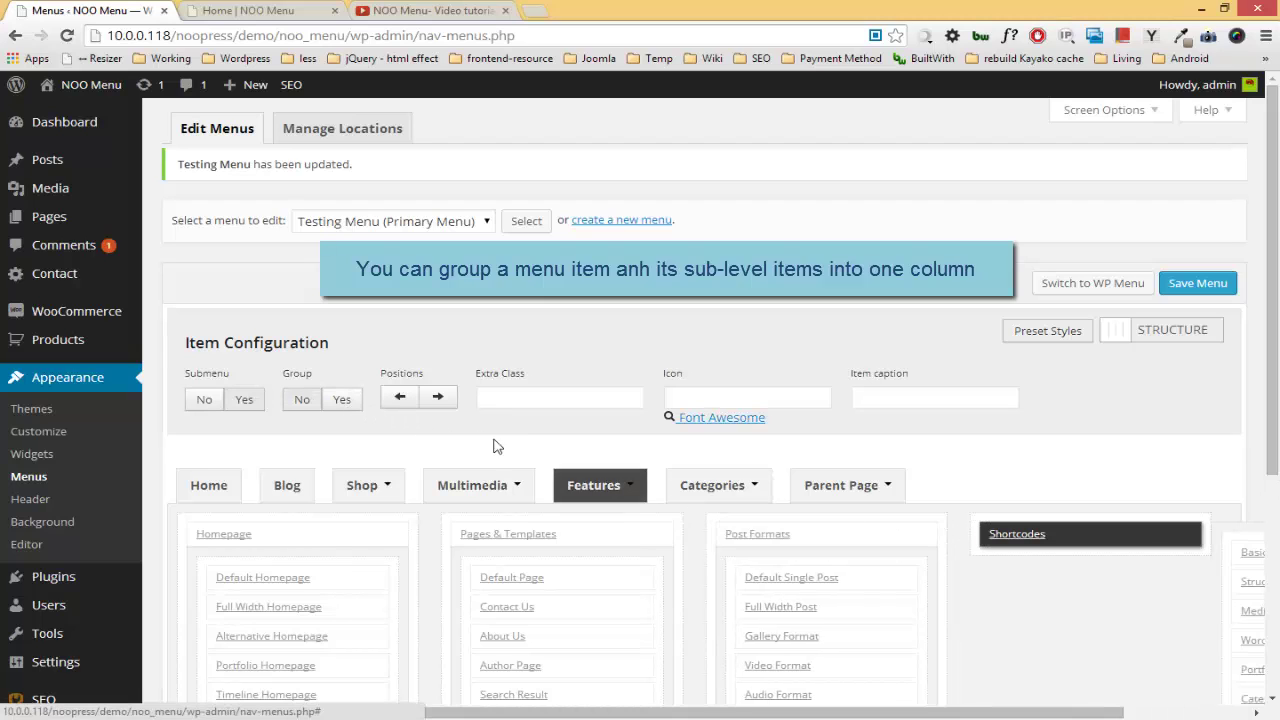
left_click(345, 401)
scroll(677, 549, "down", 3)
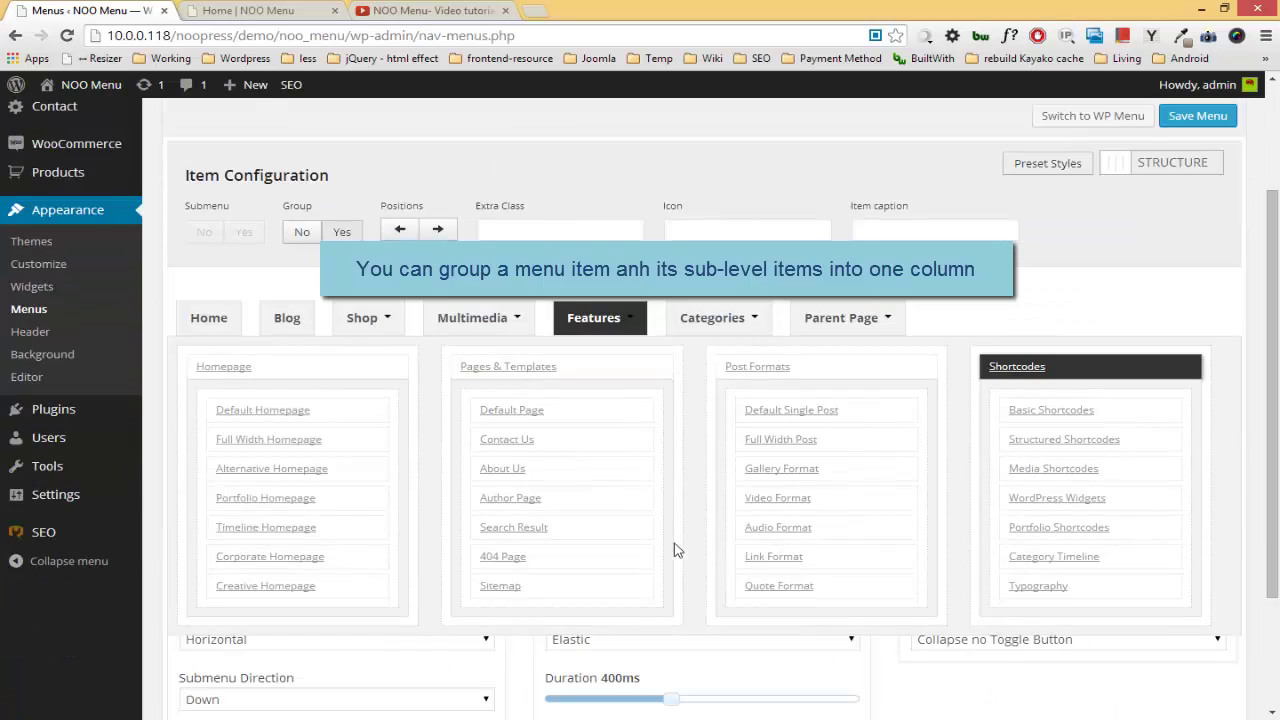
scroll(677, 549, "up", 2)
scroll(674, 549, "down", 1)
scroll(676, 549, "up", 1)
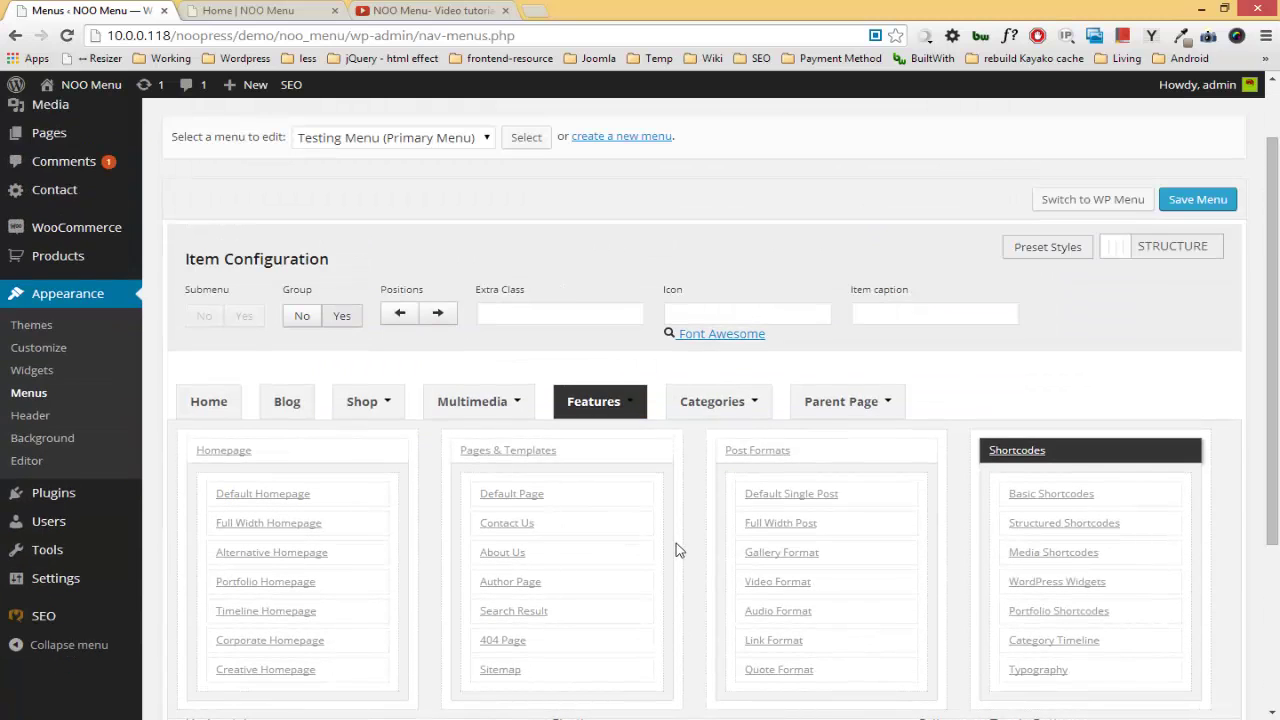
left_click(1197, 199)
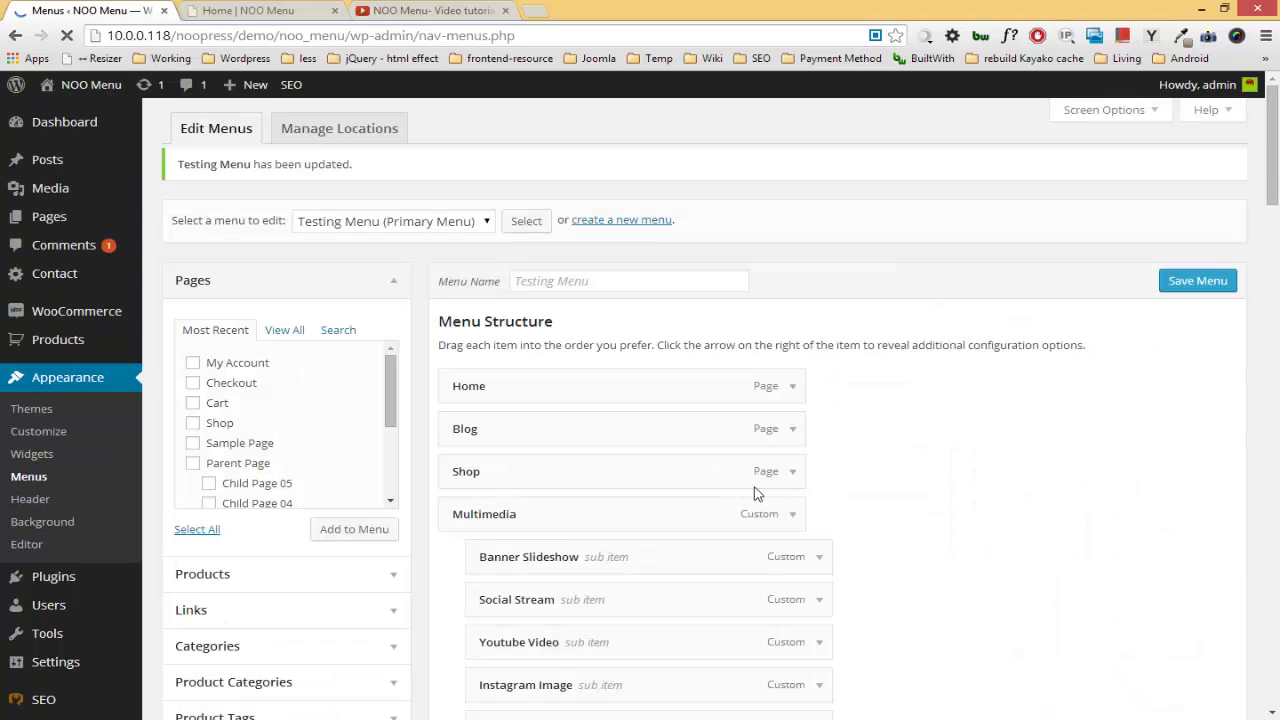
Reload the site's front-end home page and examine the expanded Features submenu.
left_click(258, 10)
right_click(357, 113)
left_click(398, 170)
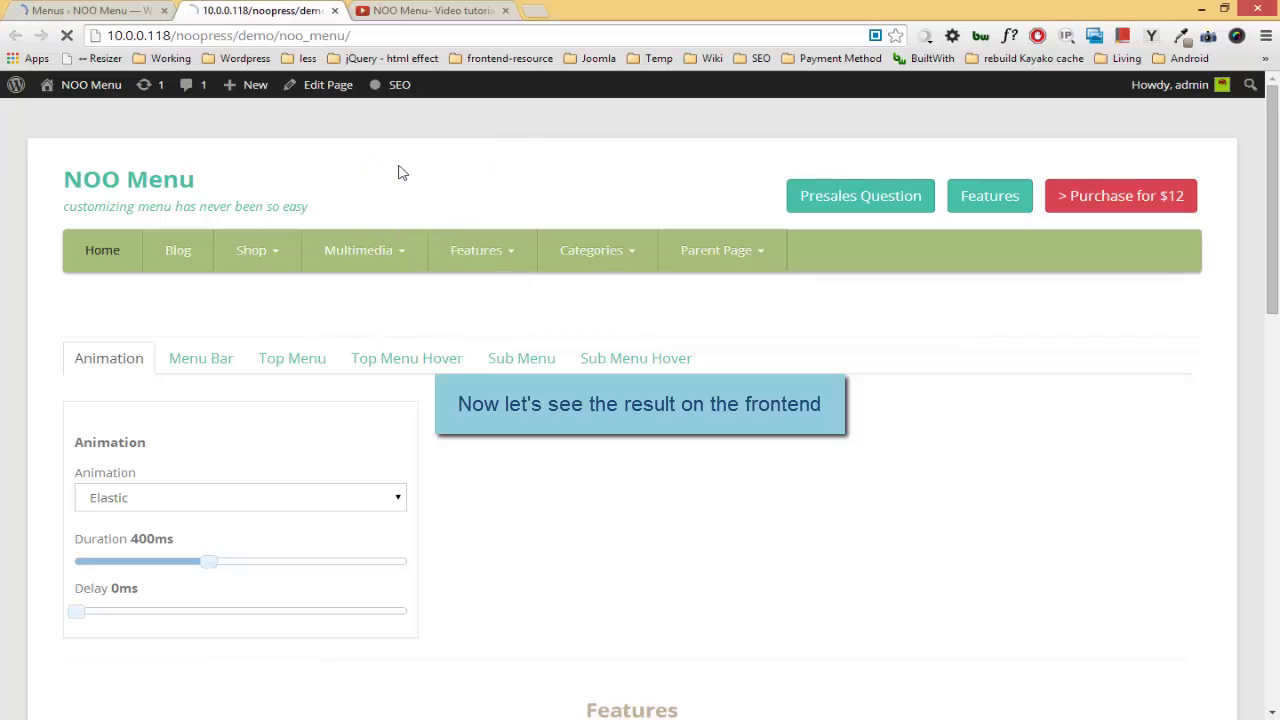
mouse_move(466, 251)
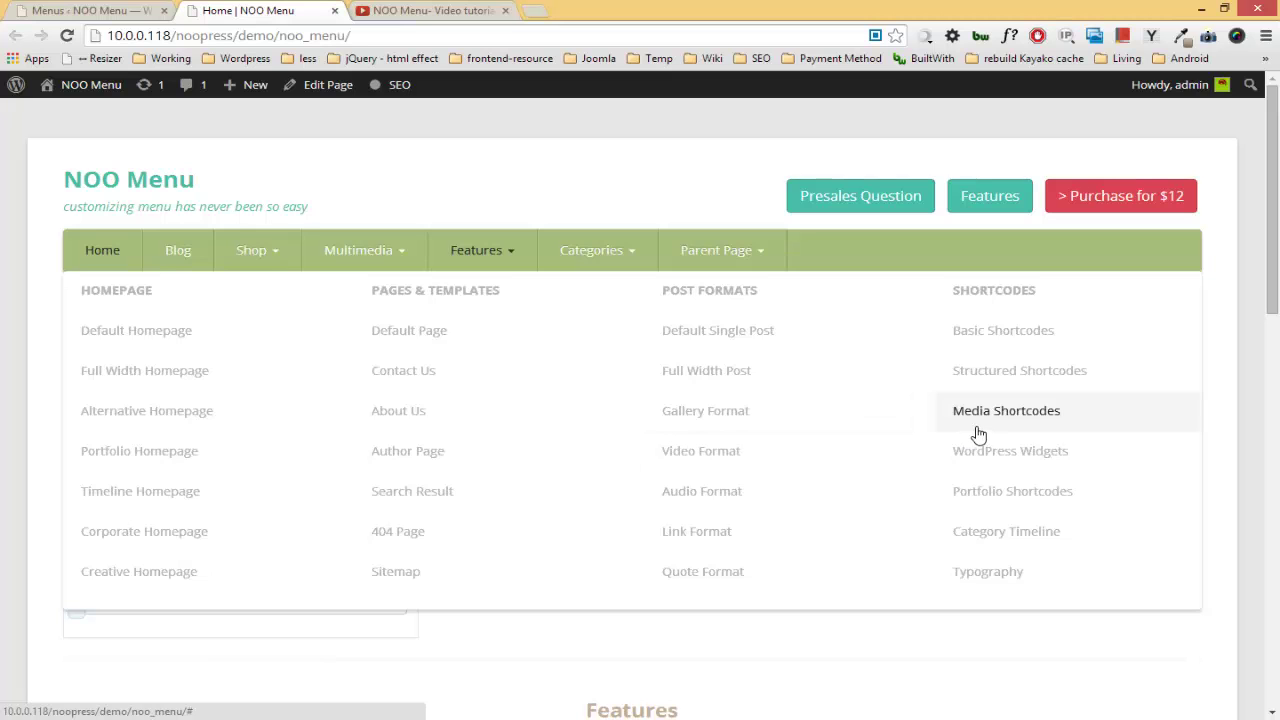
Return to the NOO Menu builder and give the Categories menu item the Font Awesome star icon.
left_click(110, 10)
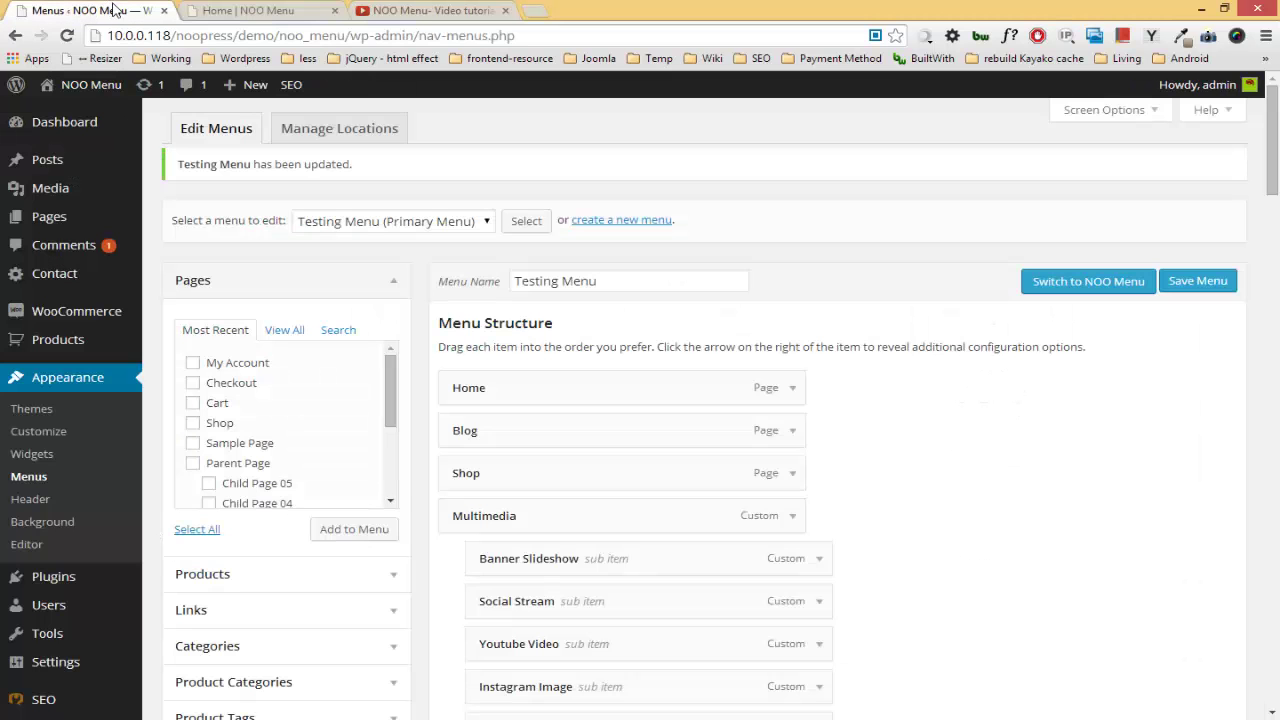
left_click(1076, 285)
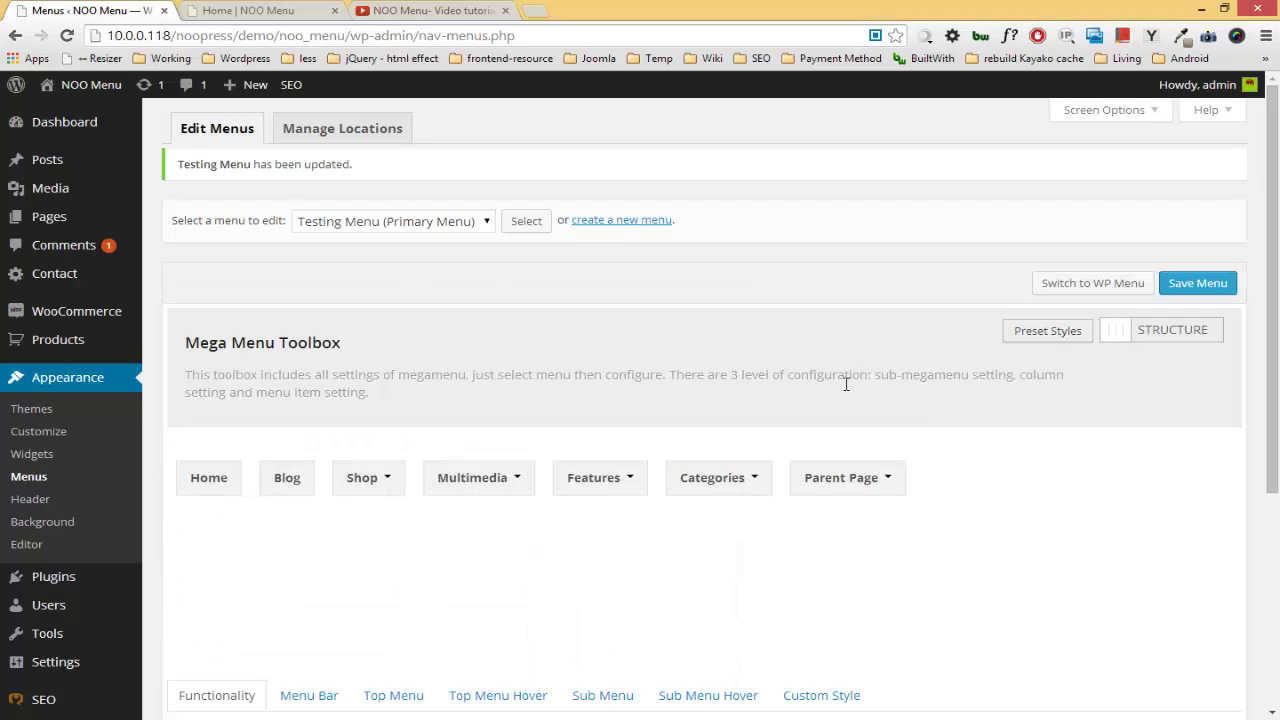
left_click(722, 479)
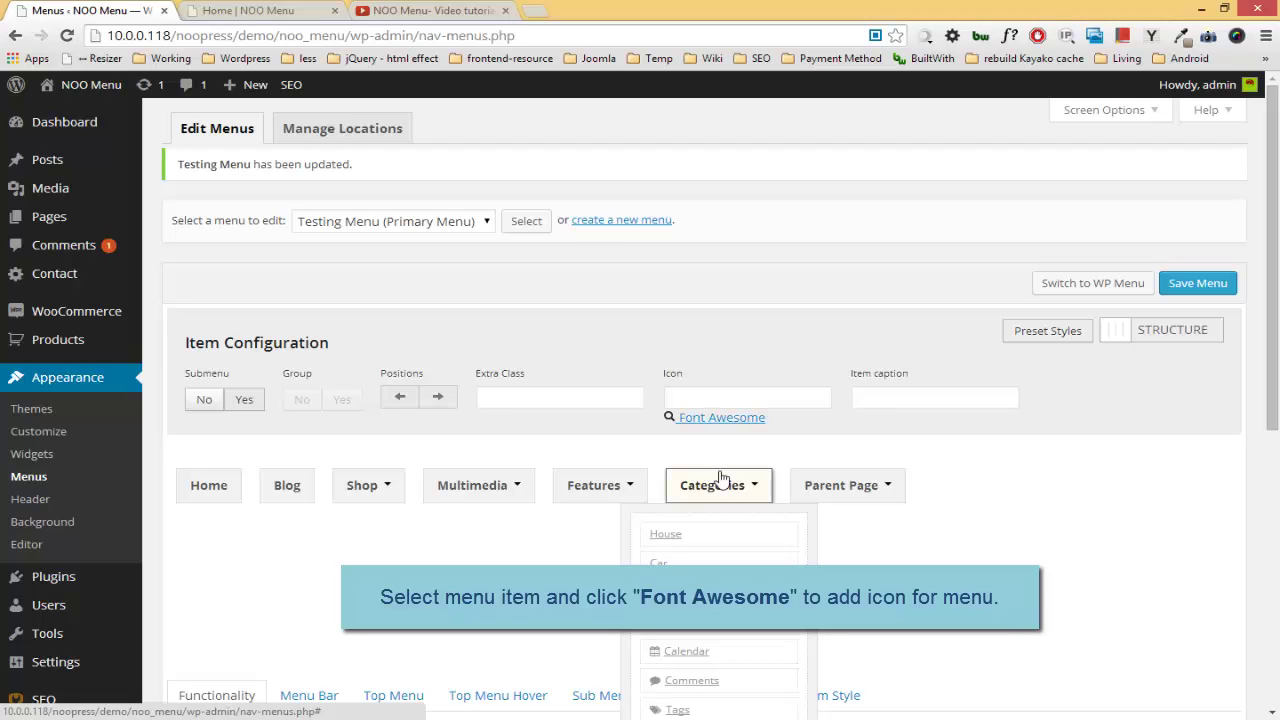
left_click(720, 417)
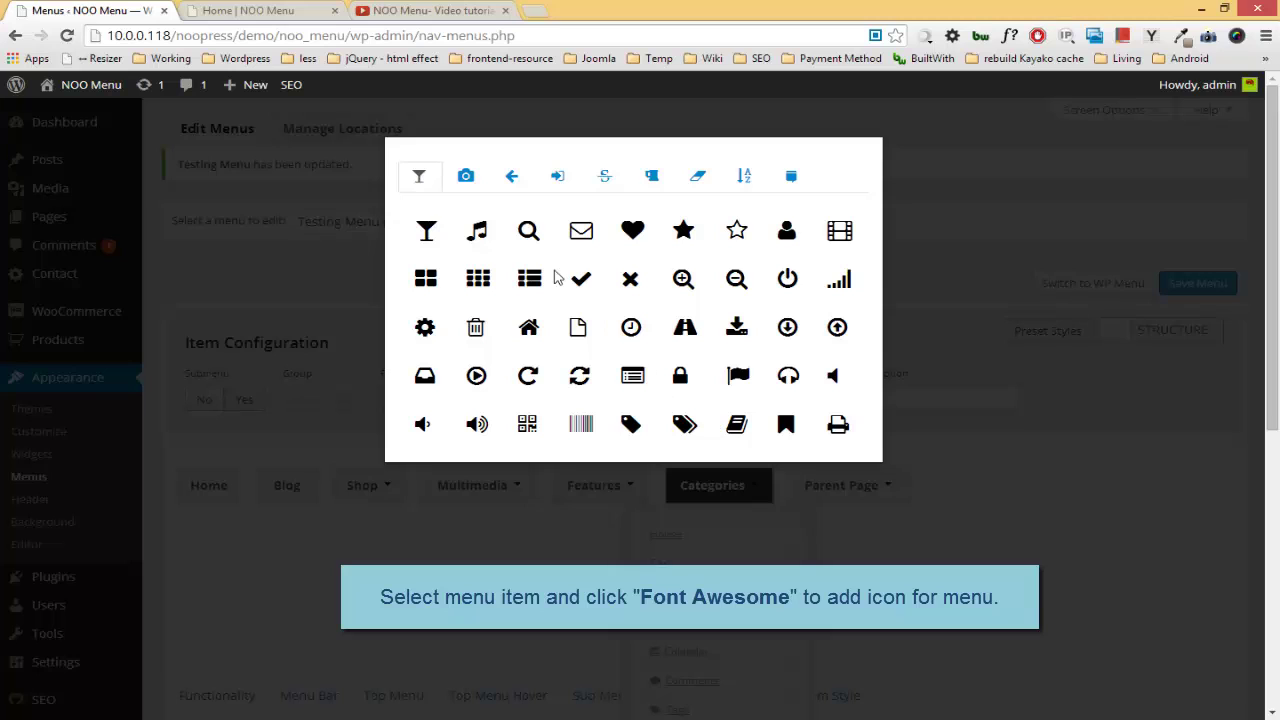
left_click(683, 231)
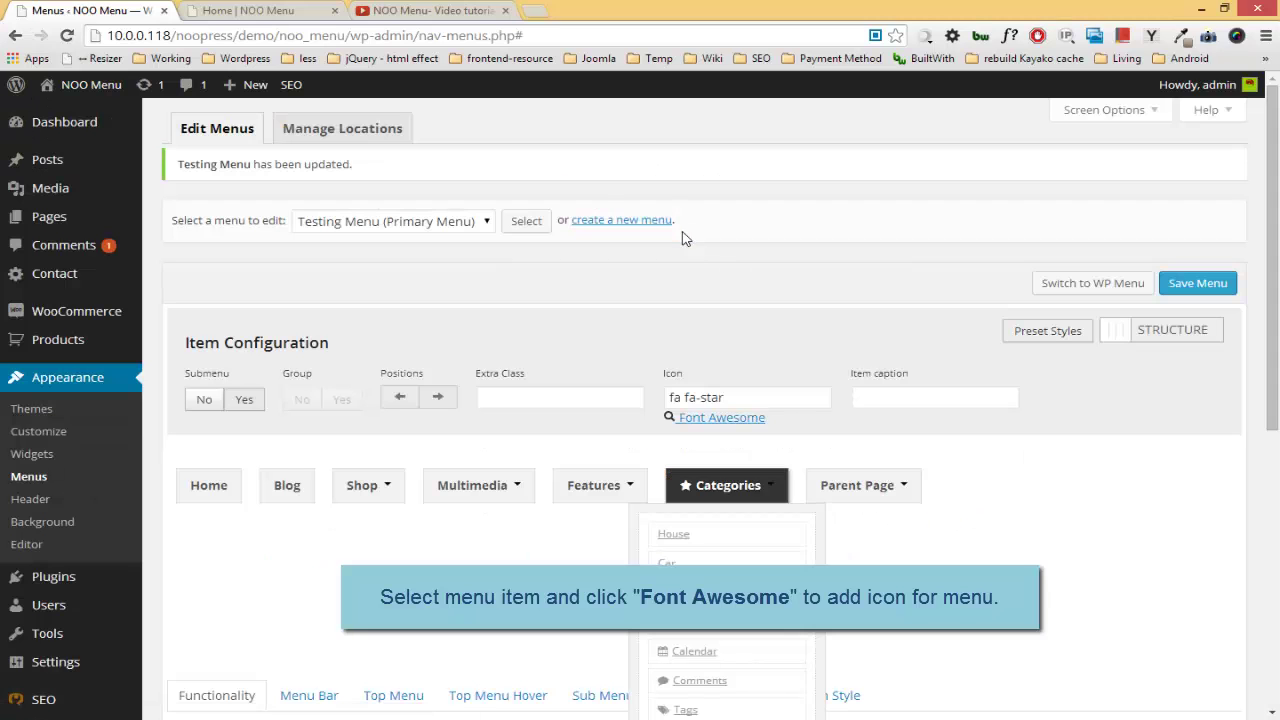
In the Categories submenu, assign the list icon to the House item and the calendar icon to the Car item.
left_click(694, 537)
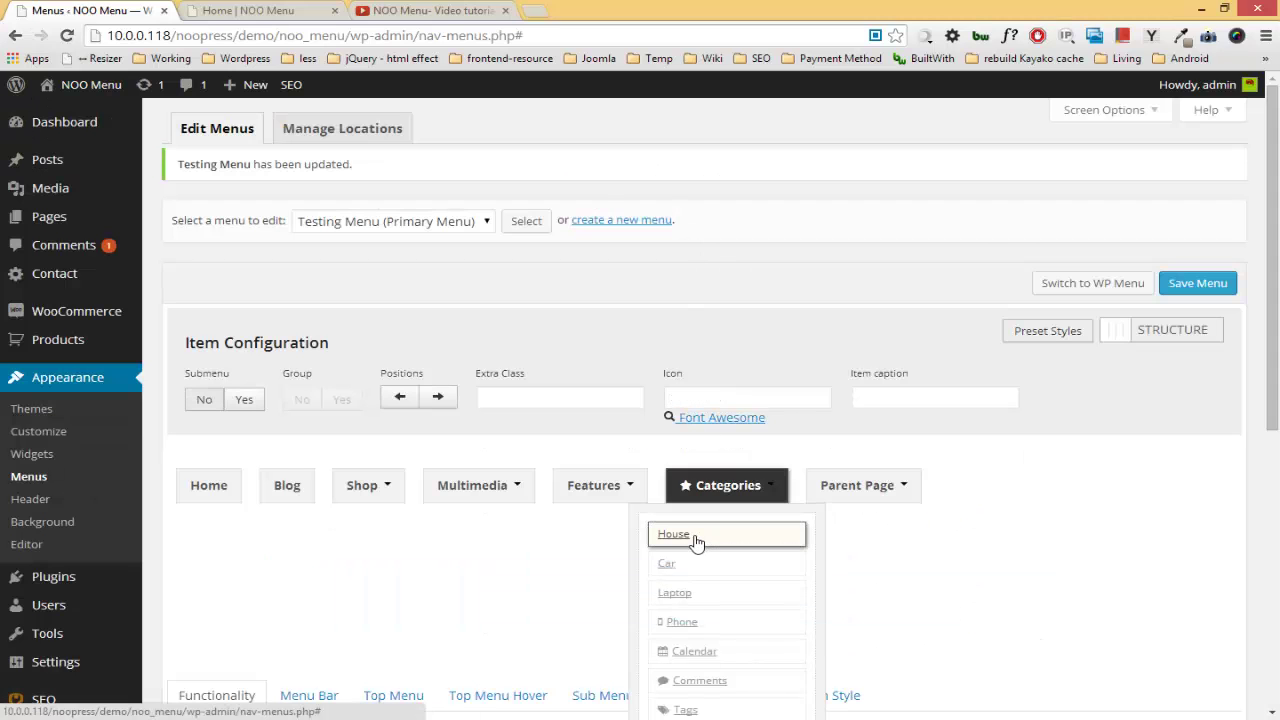
left_click(716, 420)
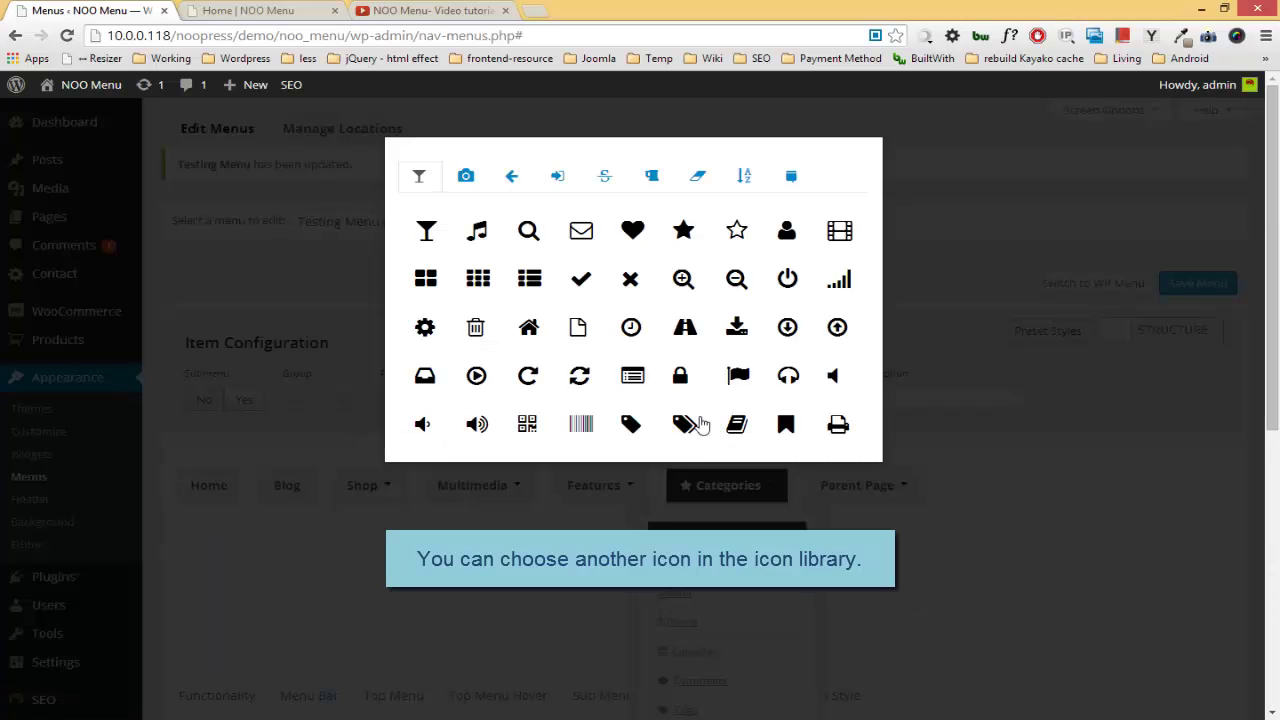
left_click(633, 376)
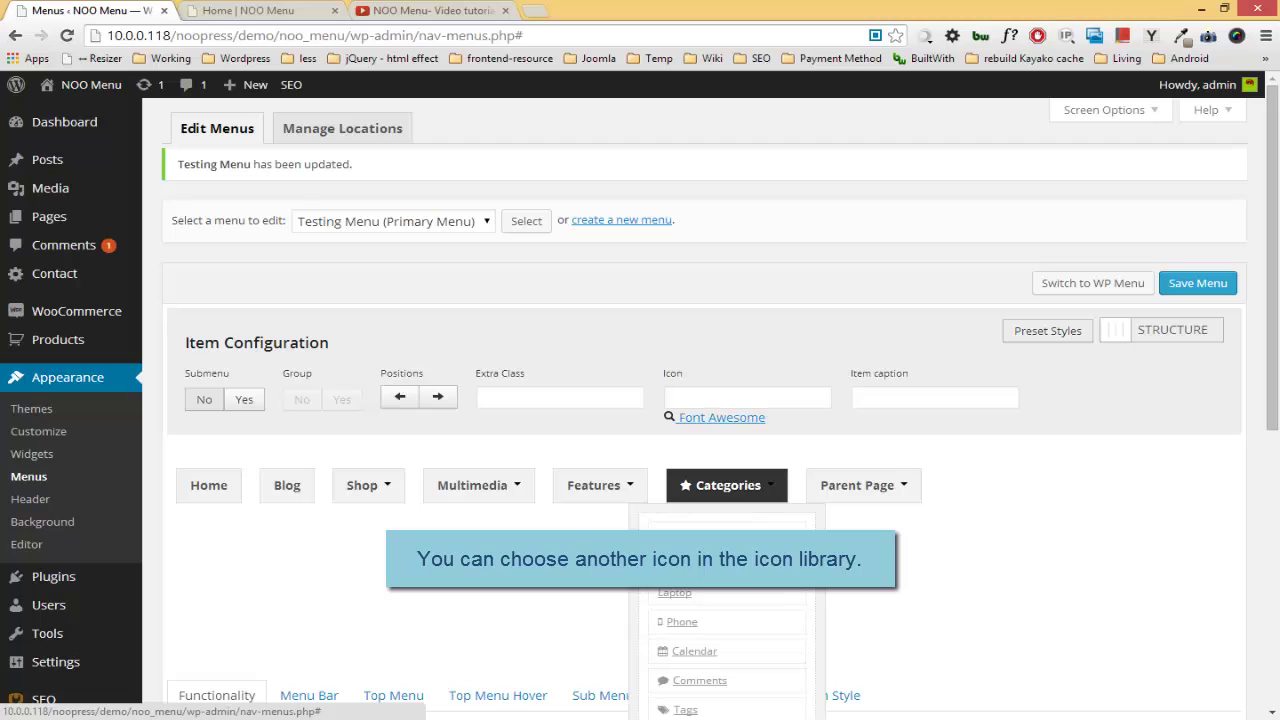
left_click(711, 420)
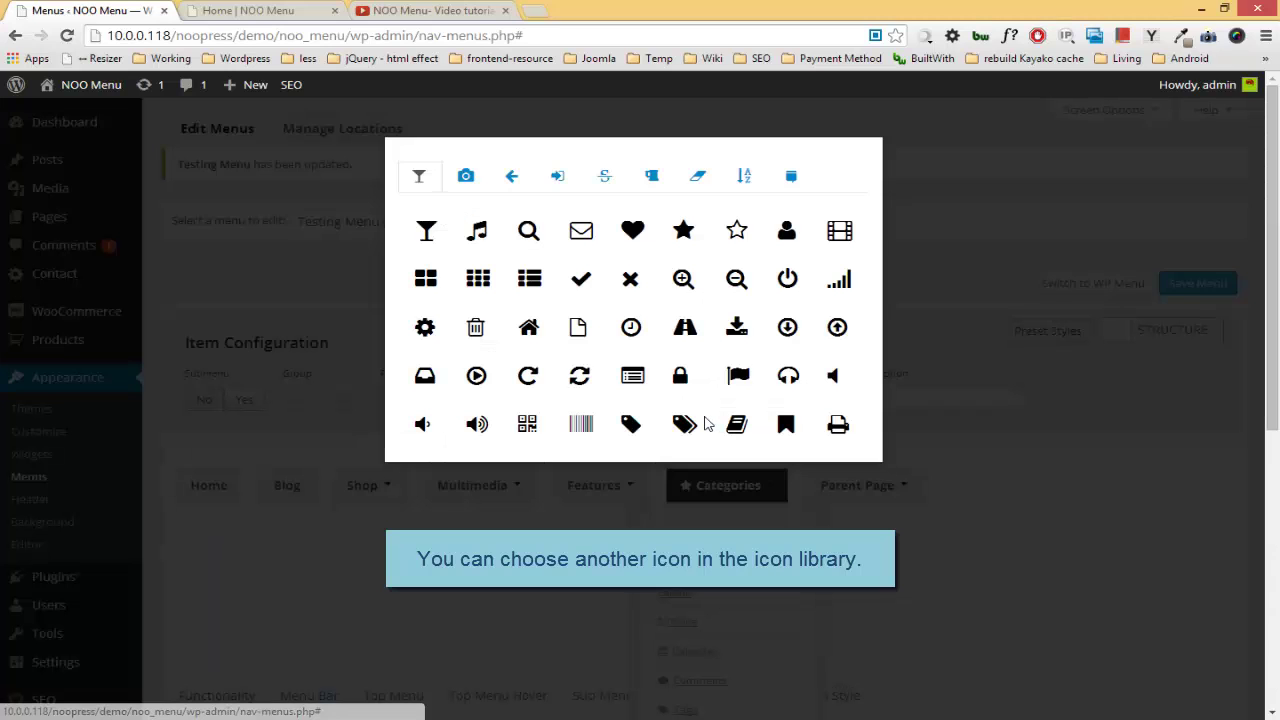
left_click(519, 180)
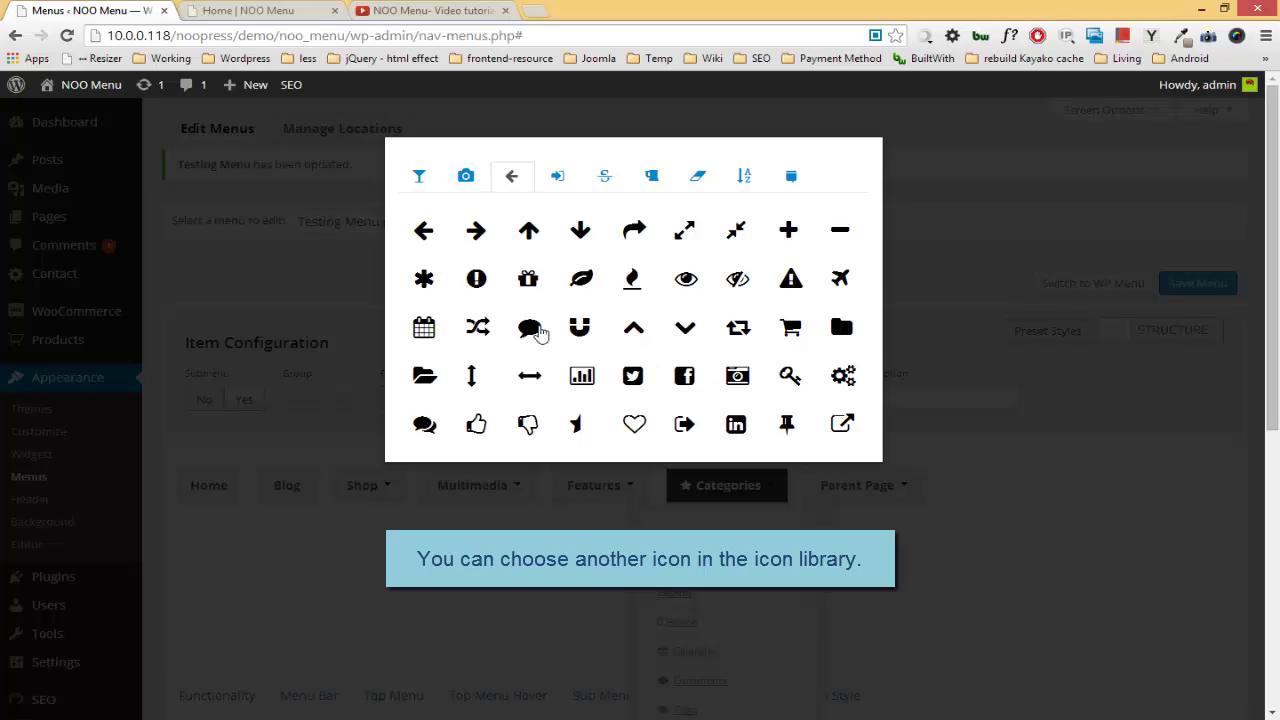
left_click(436, 329)
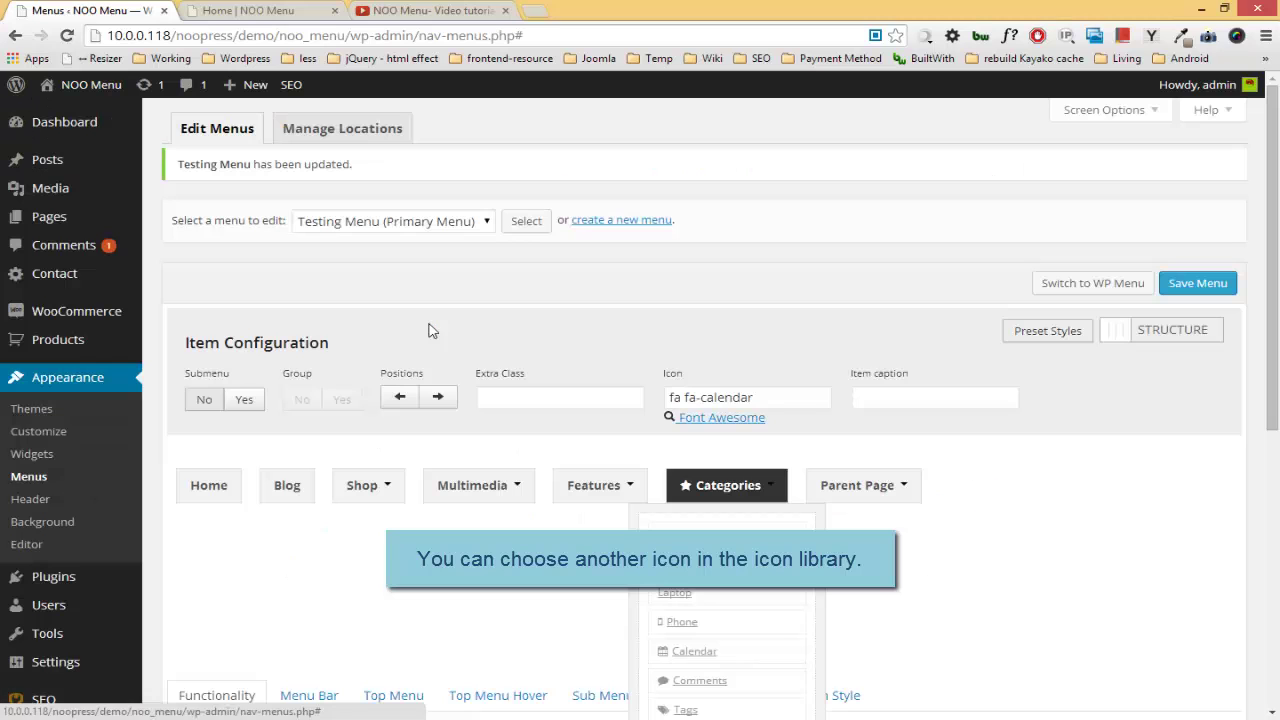
Assign the Font Awesome credit card icon to the Laptop item in the Categories submenu.
left_click(678, 592)
left_click(708, 419)
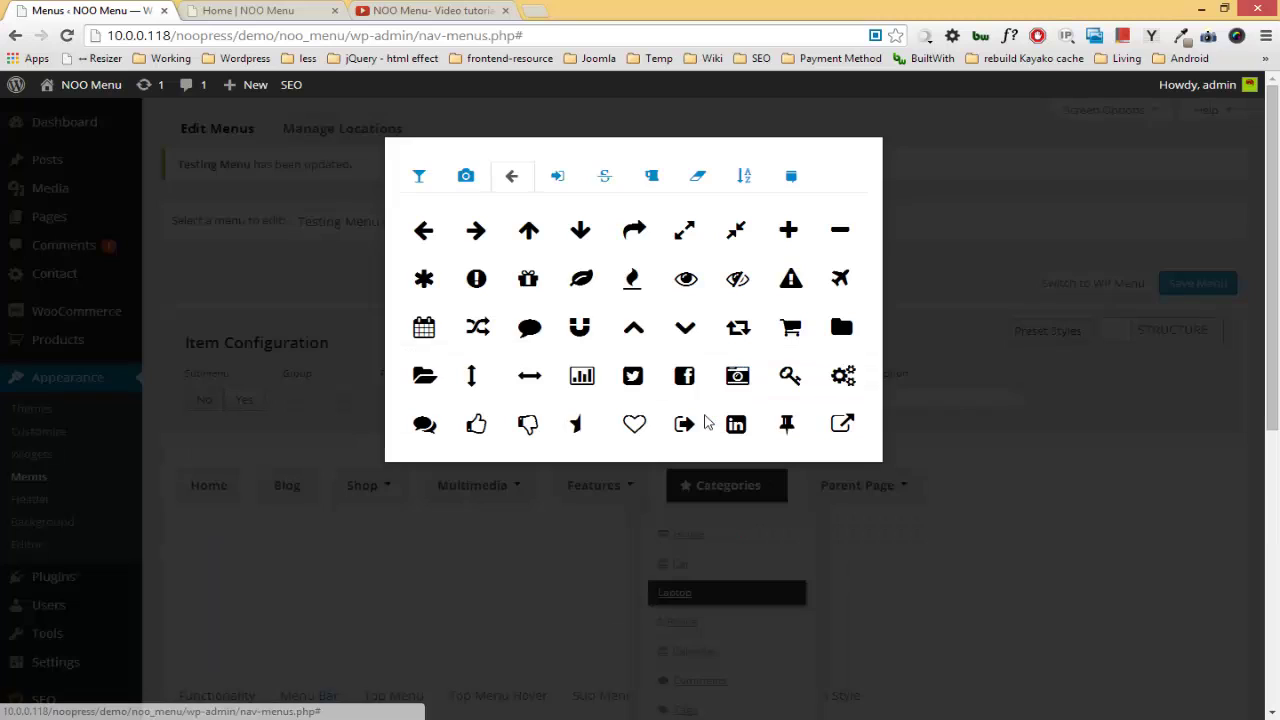
left_click(562, 185)
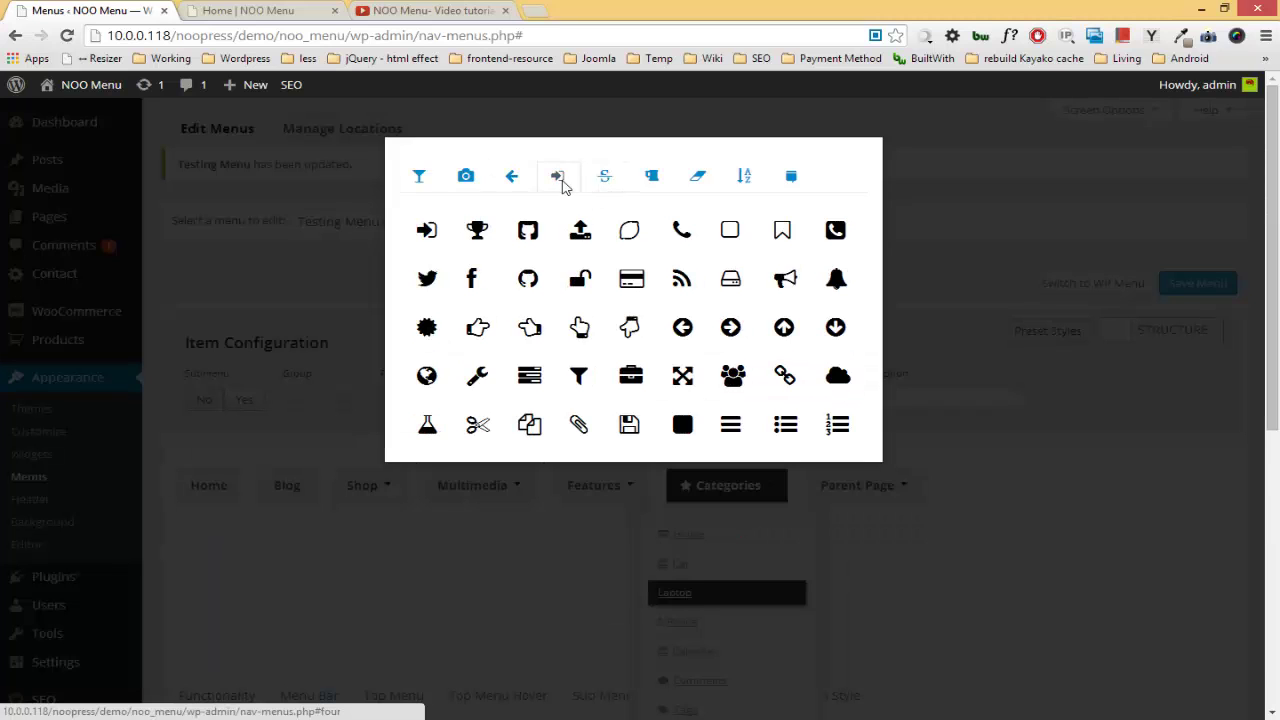
left_click(632, 282)
Split the Categories submenu into three columns by moving Calendar, and the items from Dollar onward, into new columns to the right.
scroll(716, 532, "down", 1)
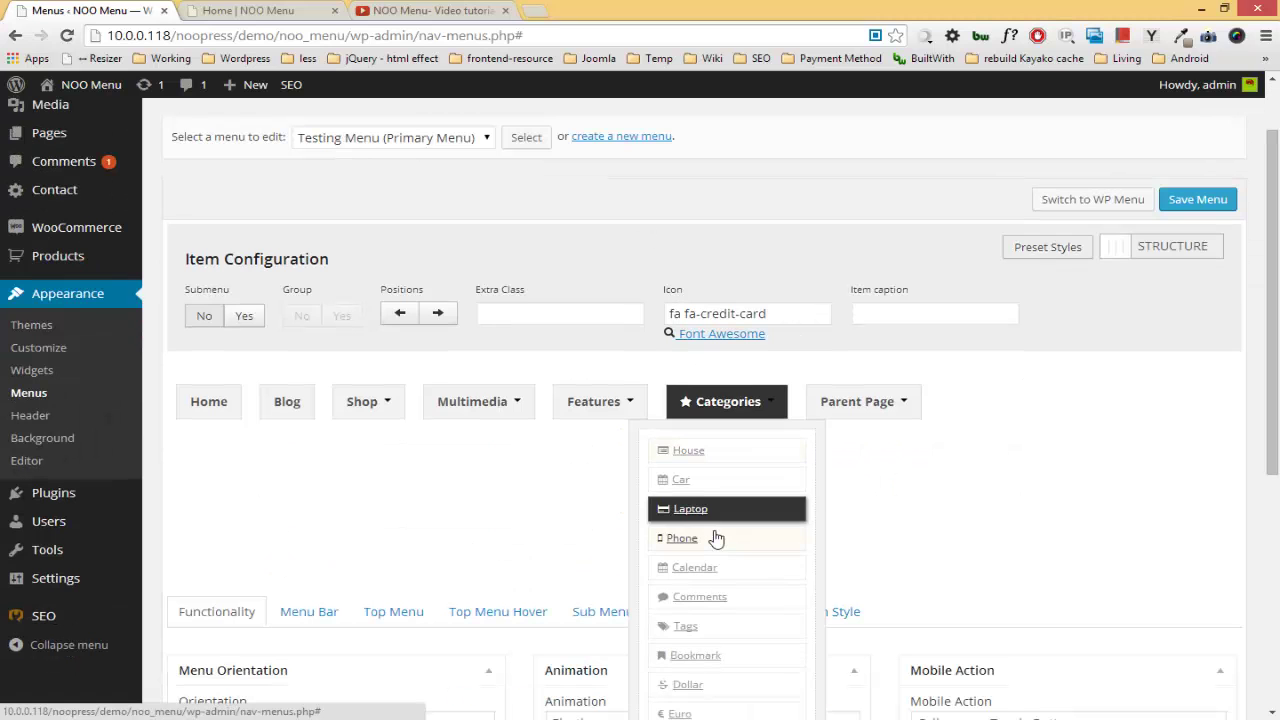
scroll(718, 528, "down", 1)
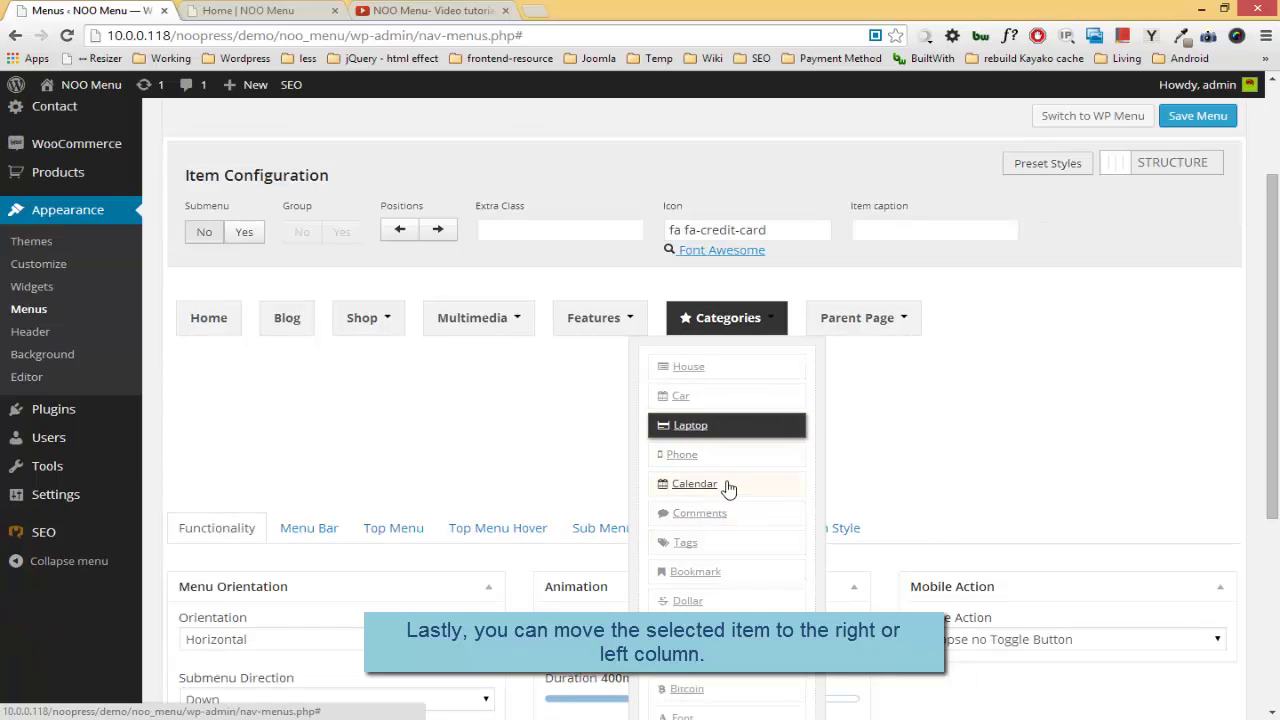
left_click(724, 485)
left_click(450, 232)
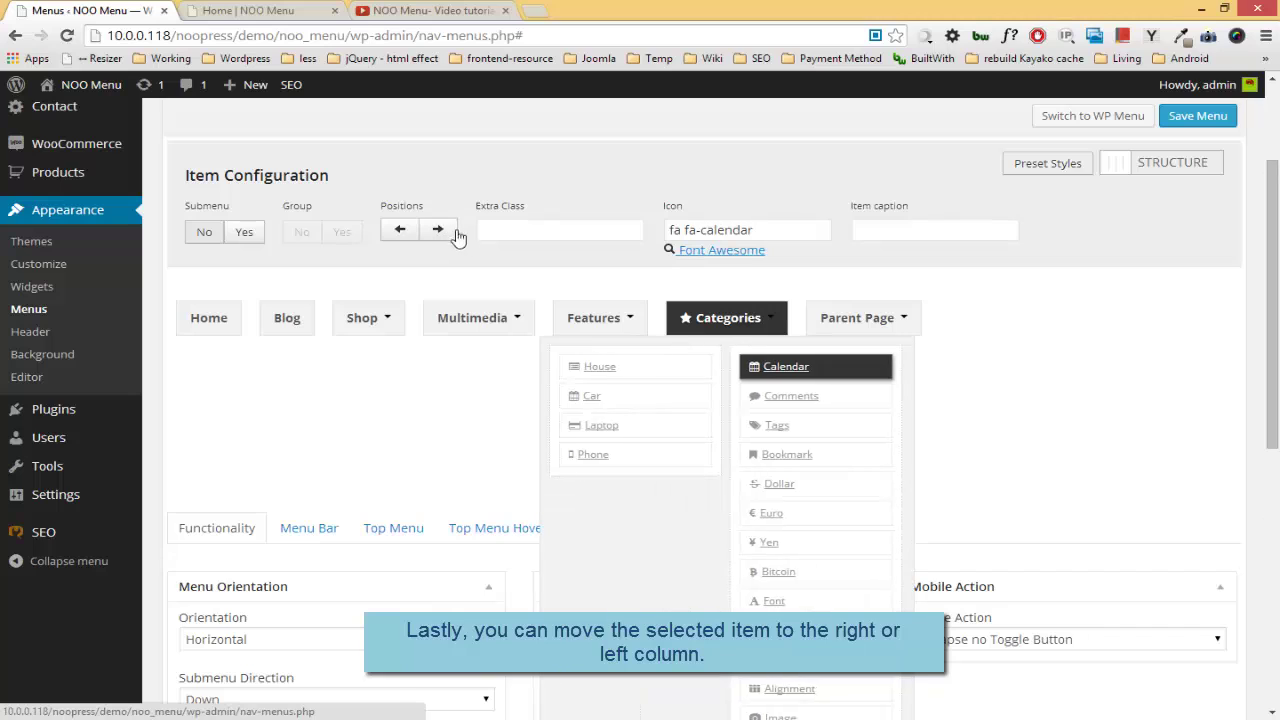
left_click(779, 519)
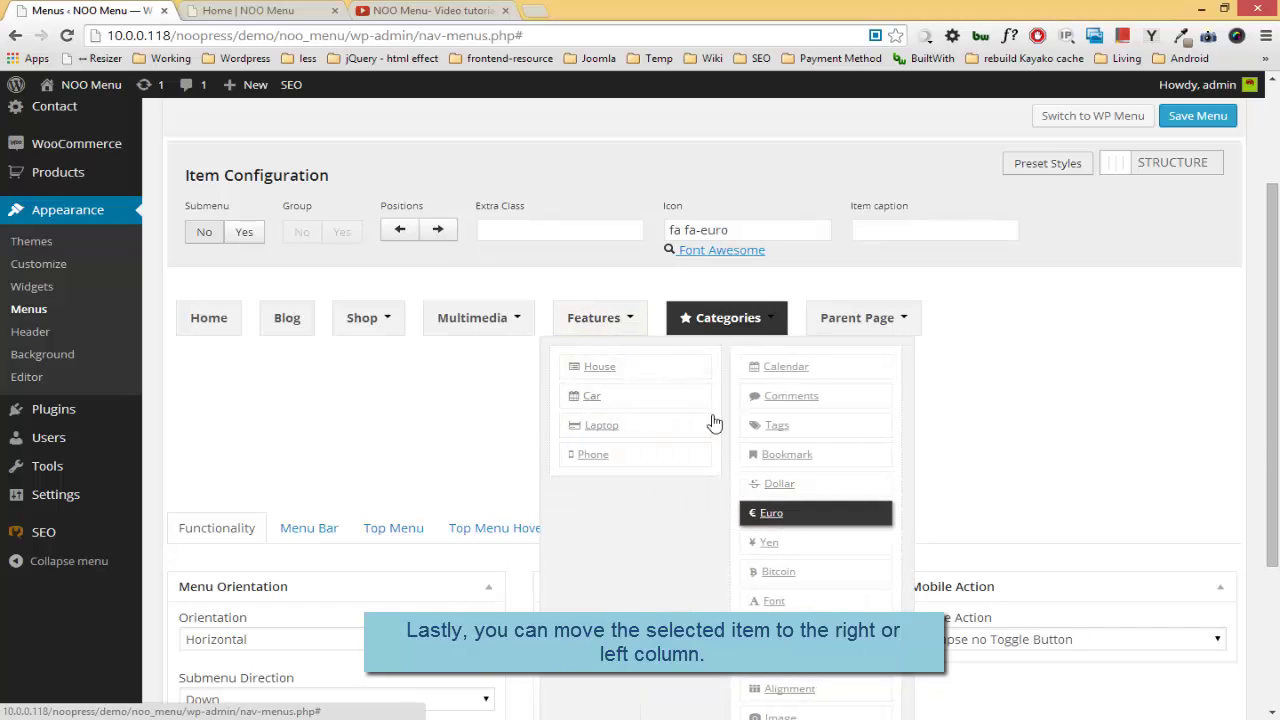
left_click(776, 484)
left_click(440, 231)
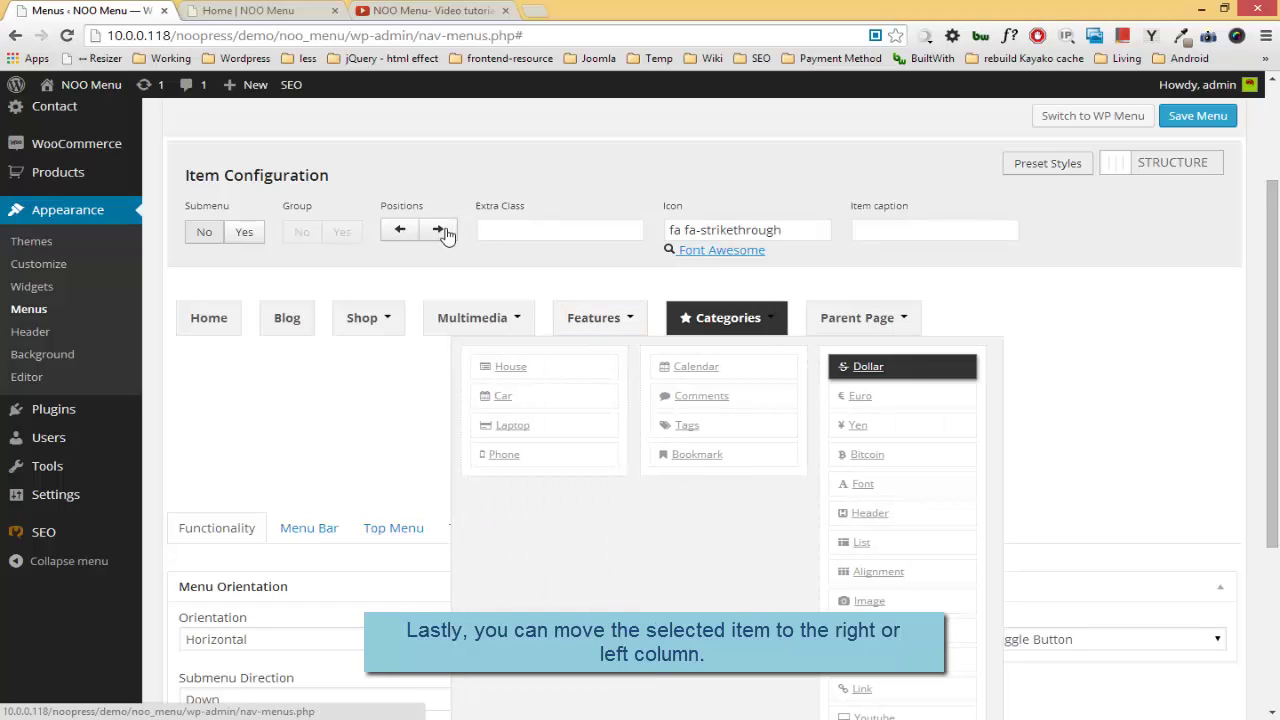
Divide the last Categories column further by moving Font, Video and Vimeo rightward so that each starts a new column.
left_click(868, 486)
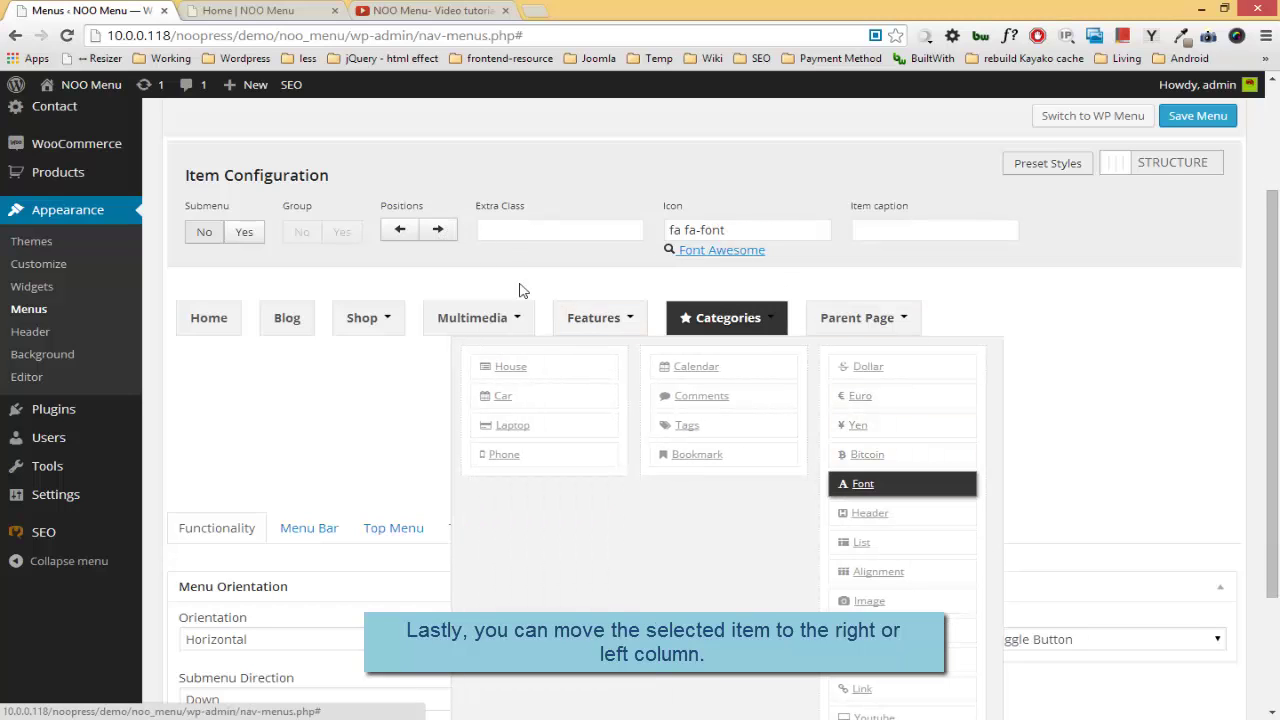
left_click(440, 231)
left_click(955, 514)
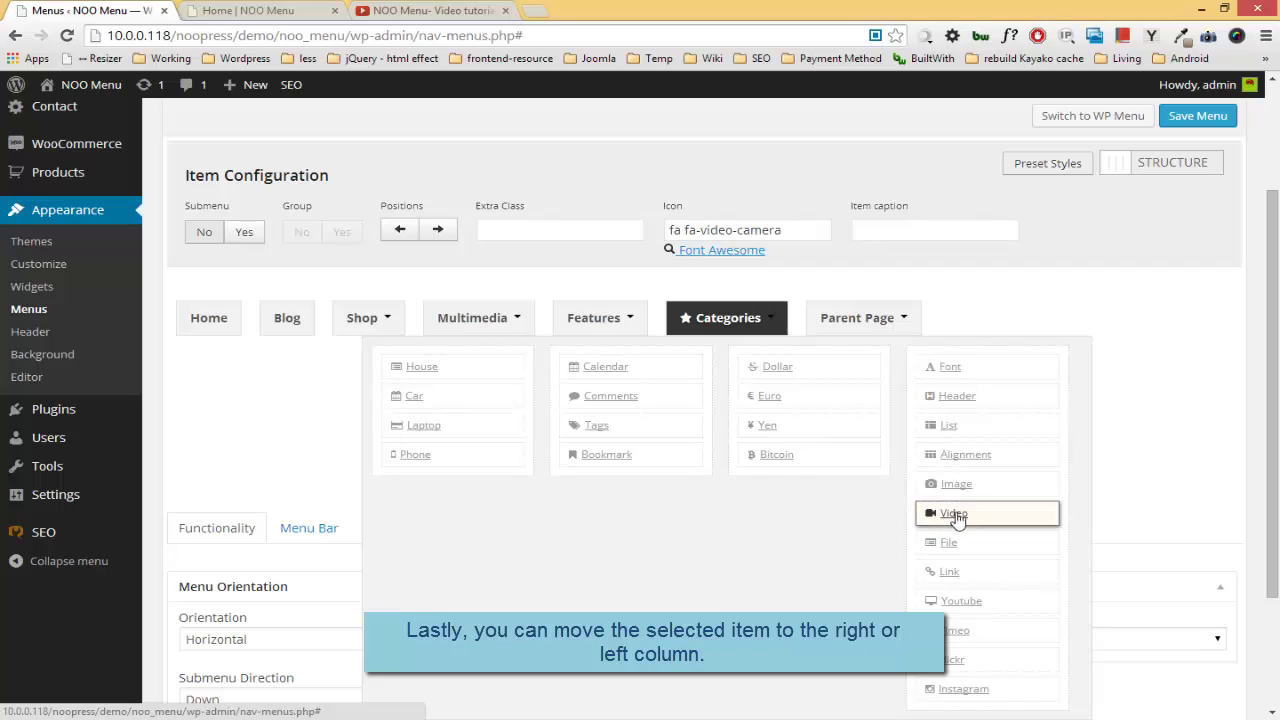
left_click(440, 231)
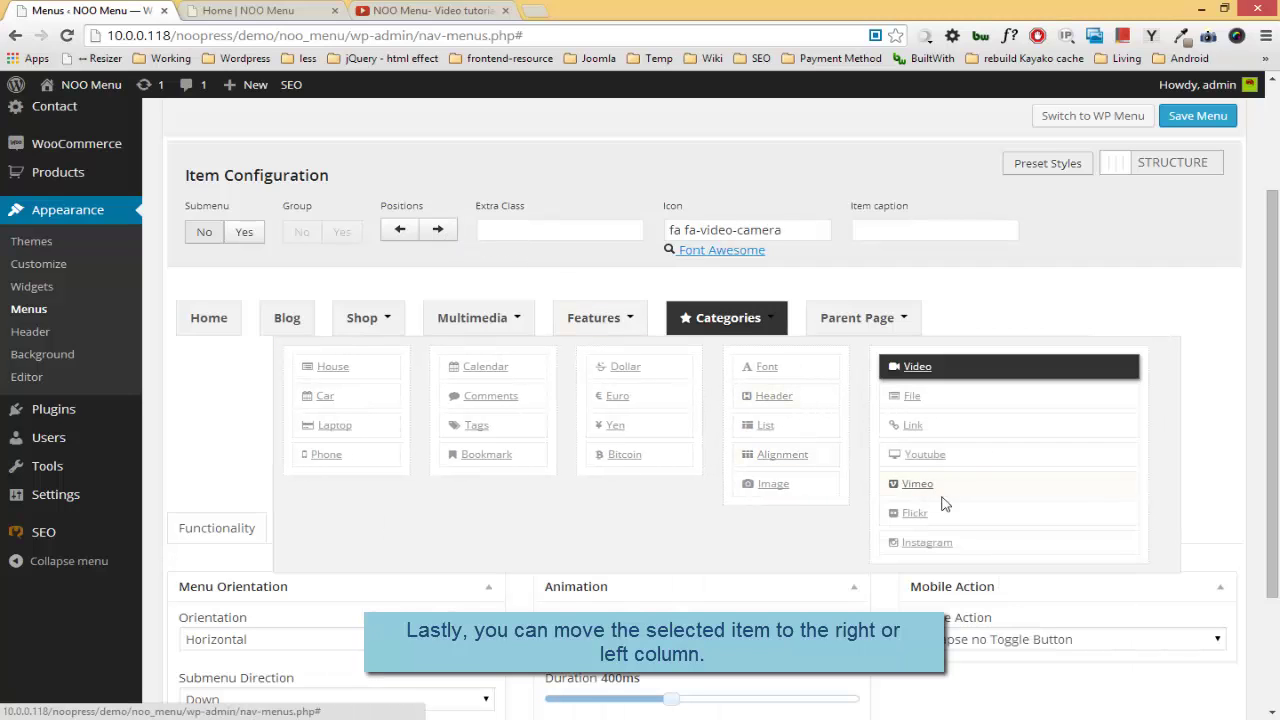
left_click(922, 485)
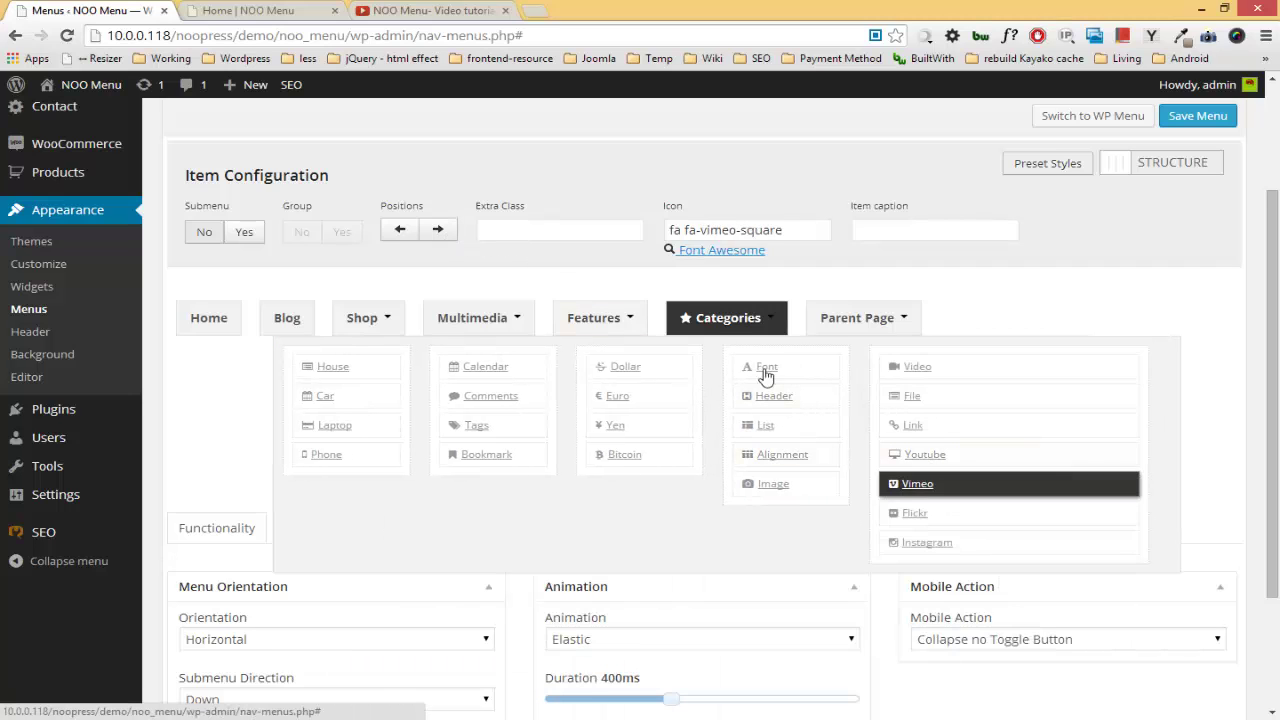
left_click(440, 231)
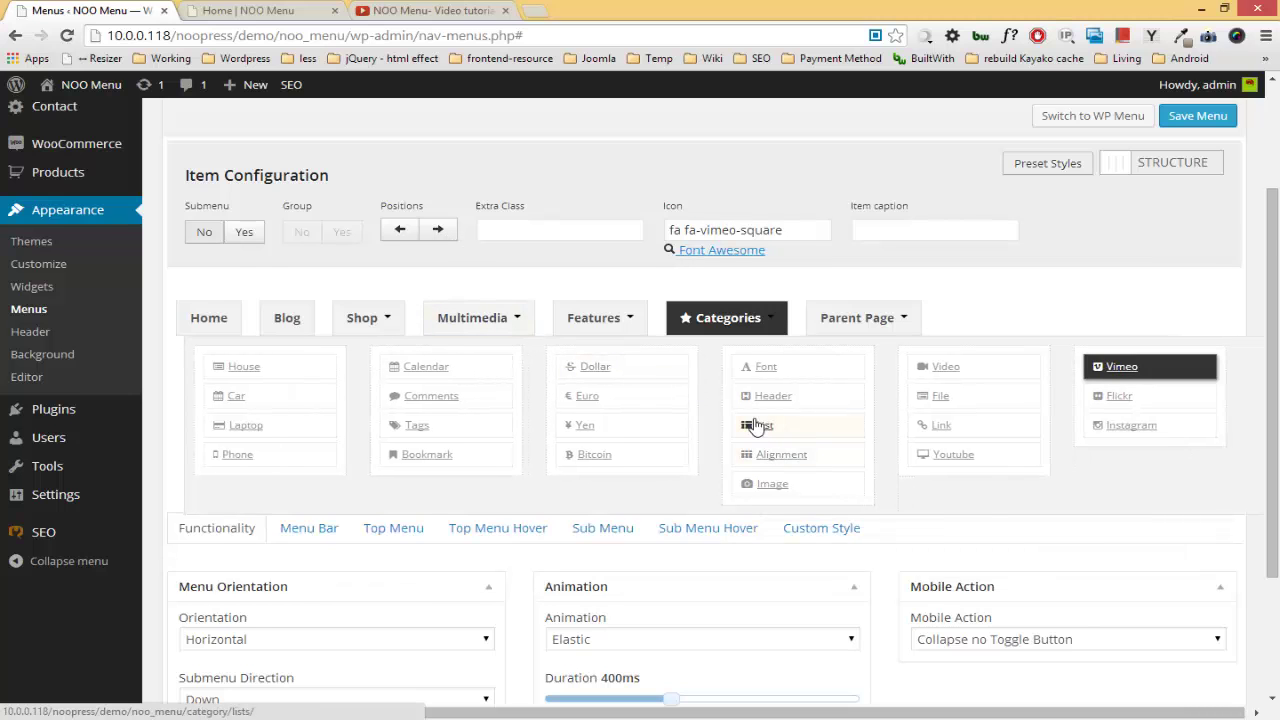
Save the menu with the new Categories submenu layout.
scroll(752, 423, "down", 1)
scroll(757, 423, "up", 1)
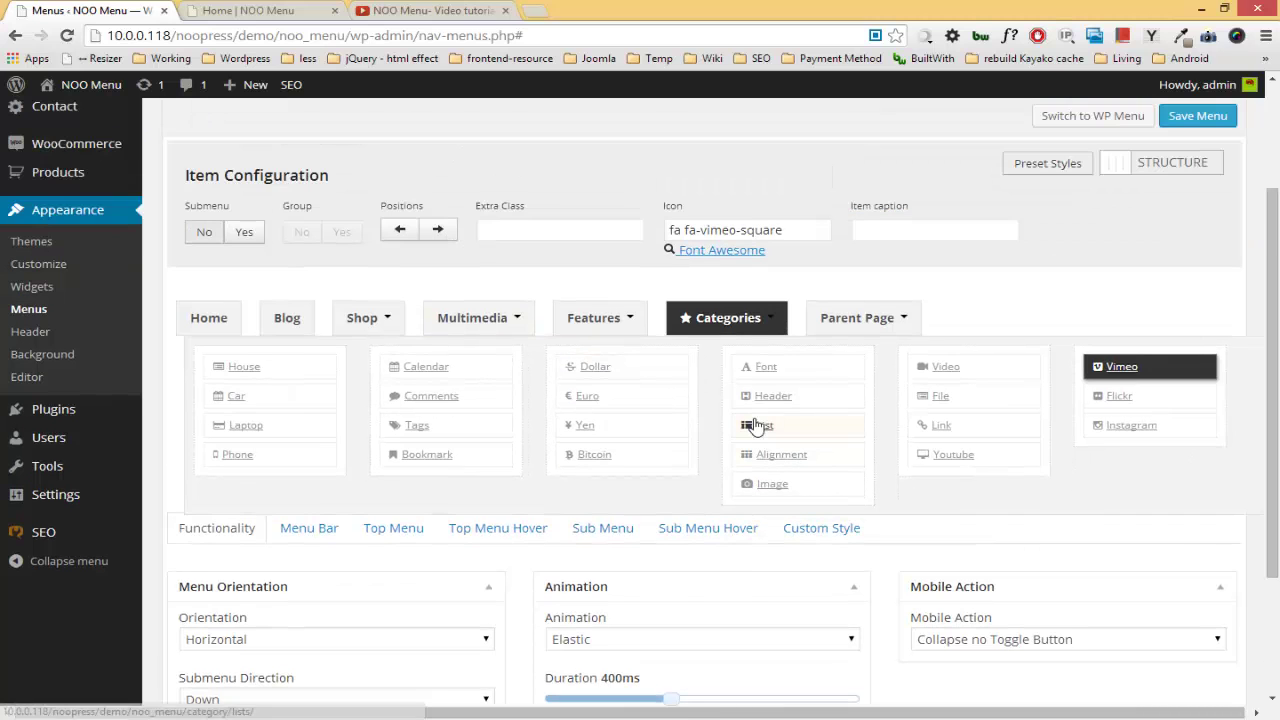
left_click(1188, 120)
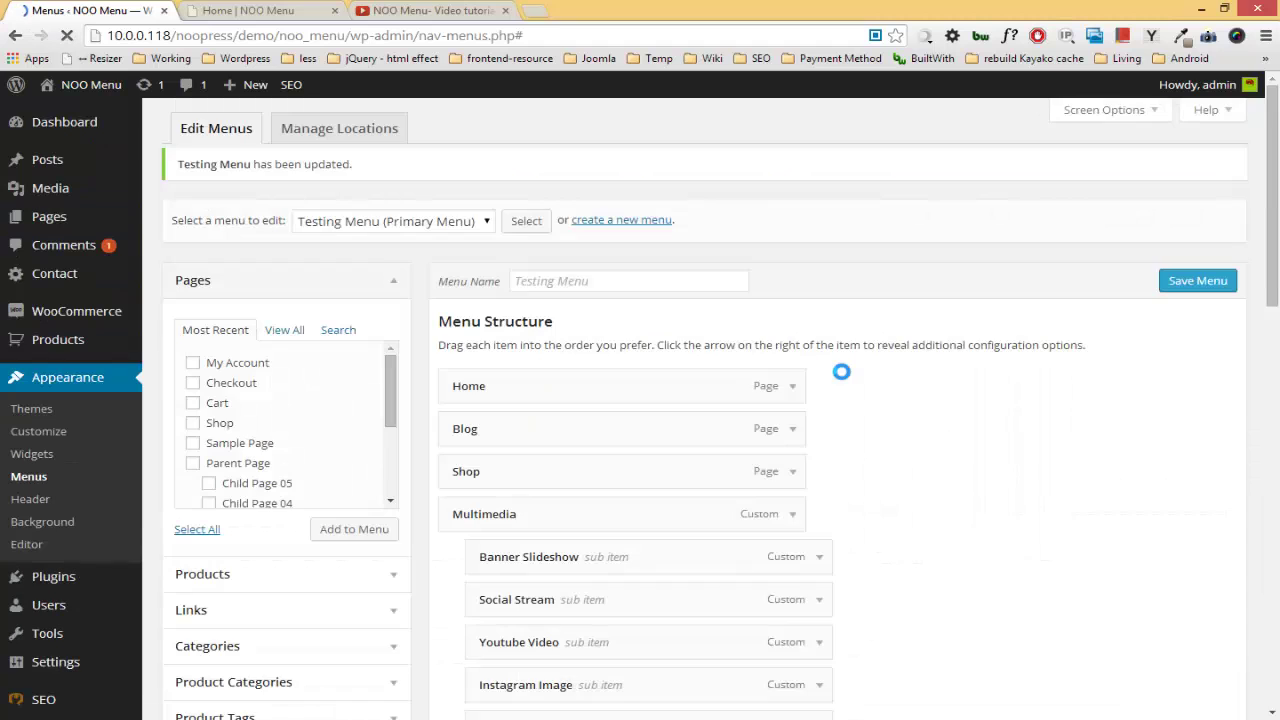
Reload the site's front-end home page and examine the expanded Categories submenu with its icons and columns.
left_click(285, 12)
right_click(418, 178)
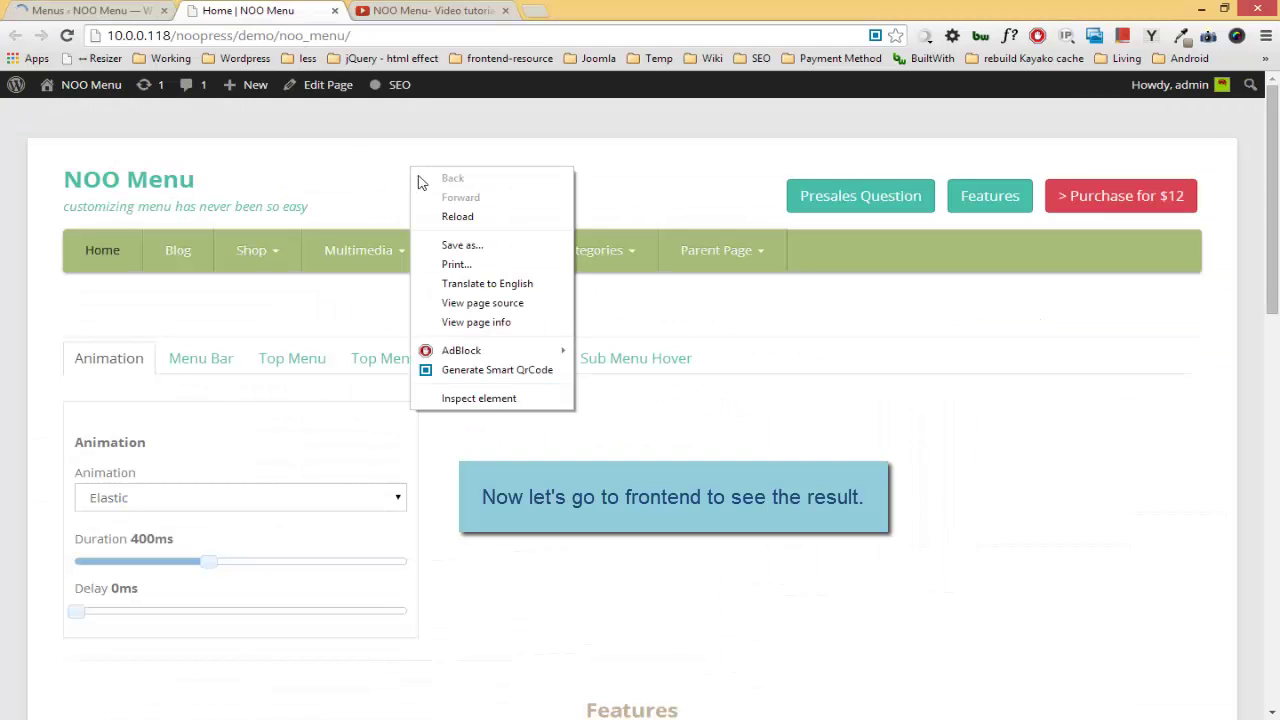
left_click(455, 222)
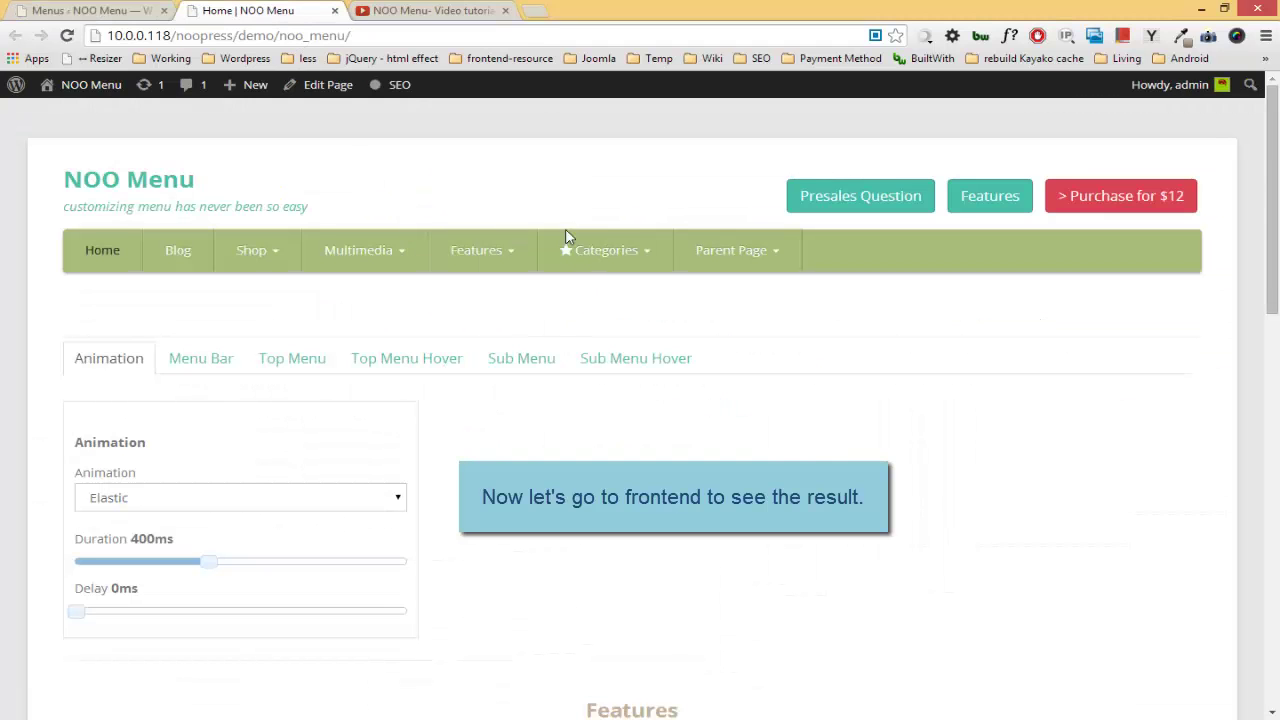
mouse_move(585, 255)
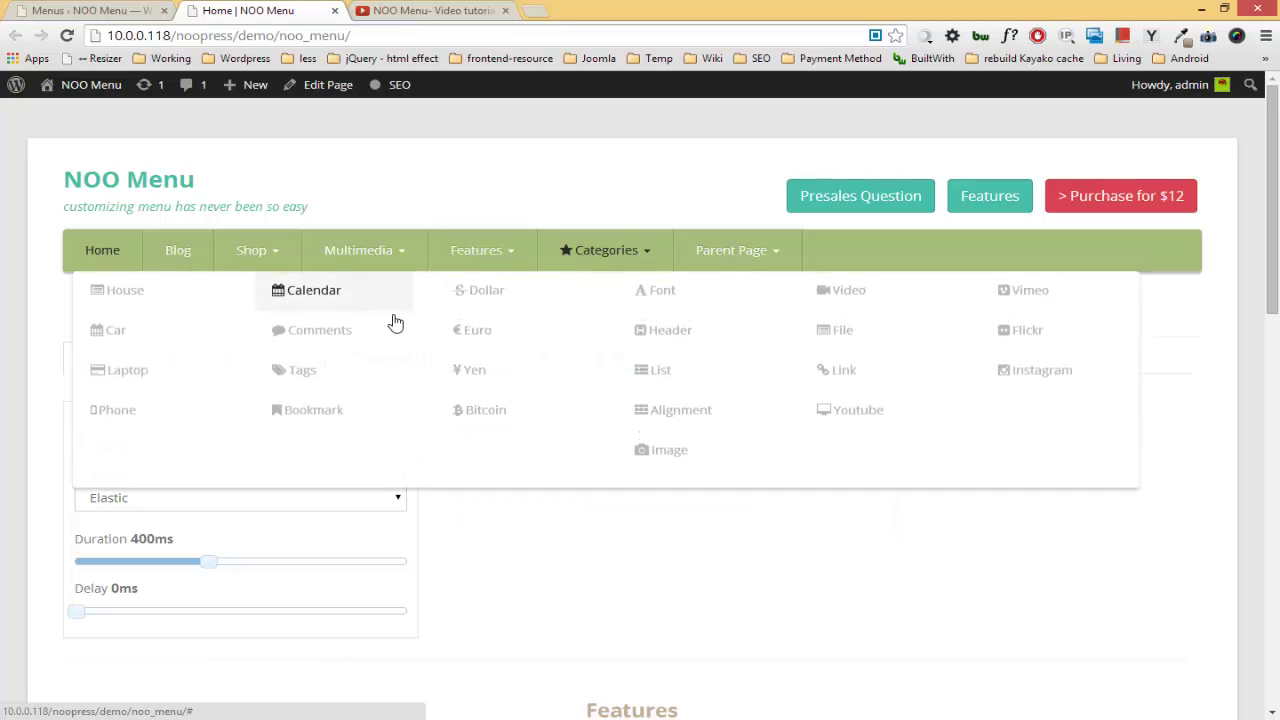